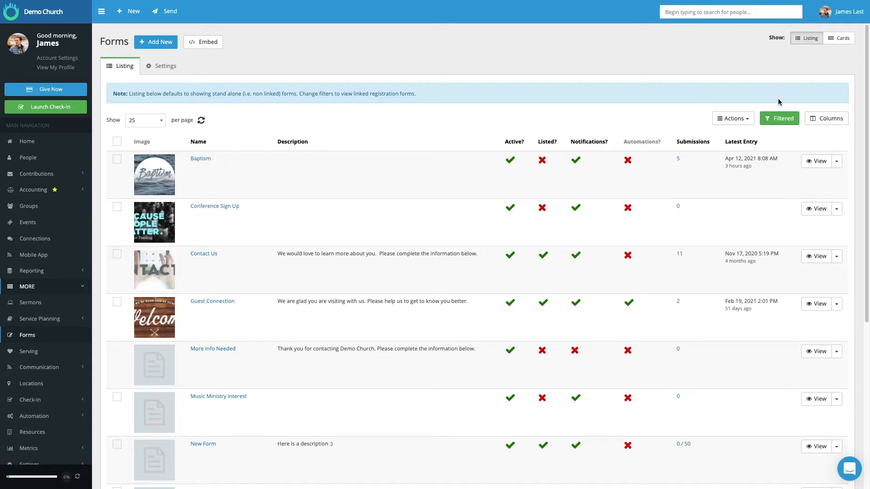
Clear all filters on the Forms listing so inactive and linked registration forms are included.
click(779, 117)
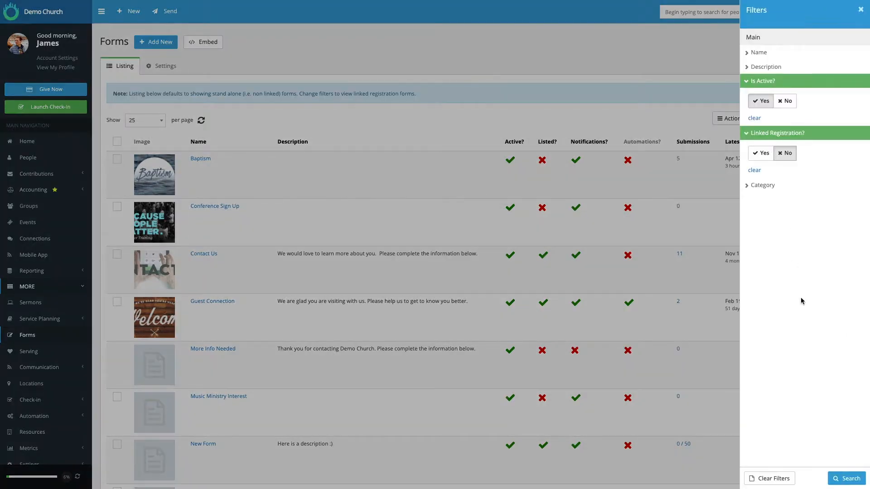
click(769, 479)
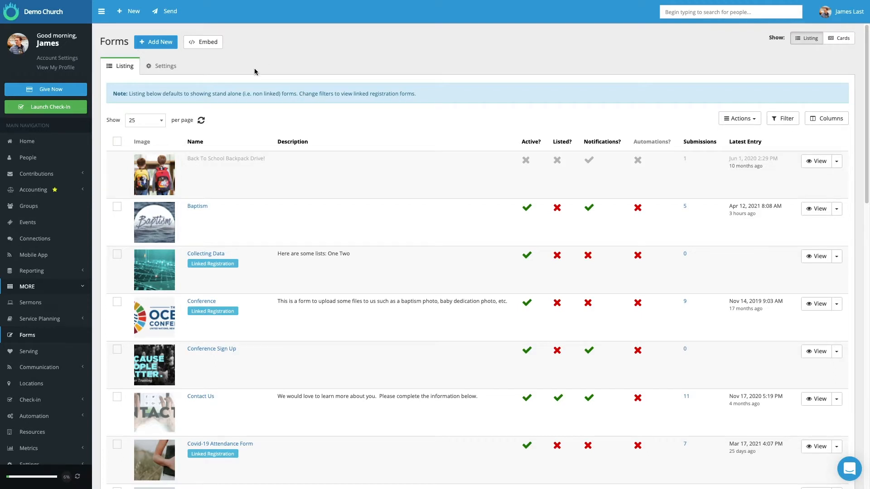
click(146, 45)
click(554, 23)
click(131, 15)
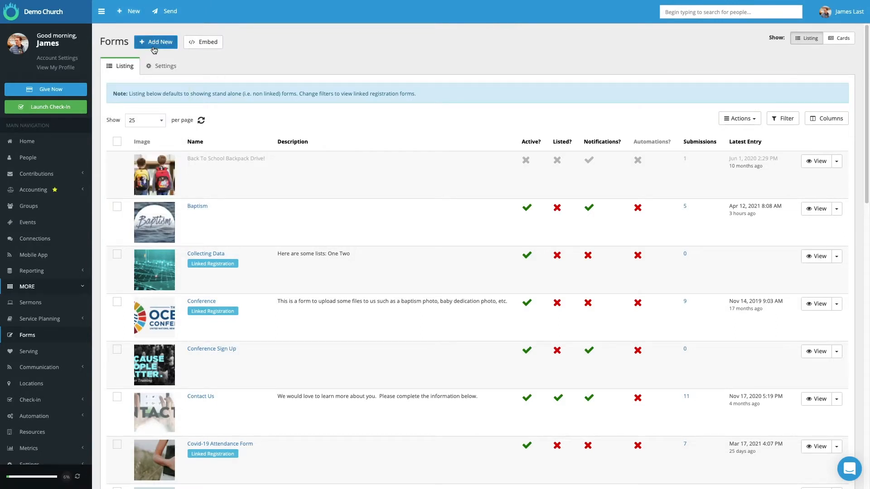
Open the embed options for the forms listing and select the HTML embed code.
click(203, 41)
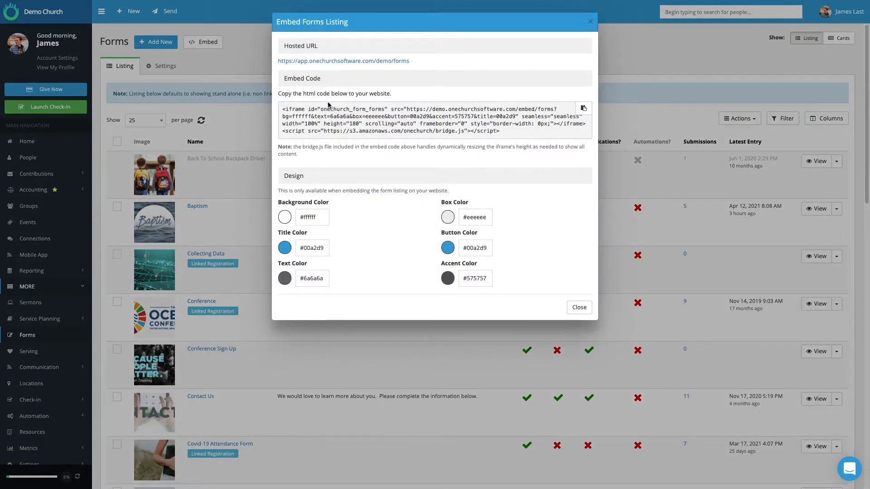
drag(501, 131, 289, 107)
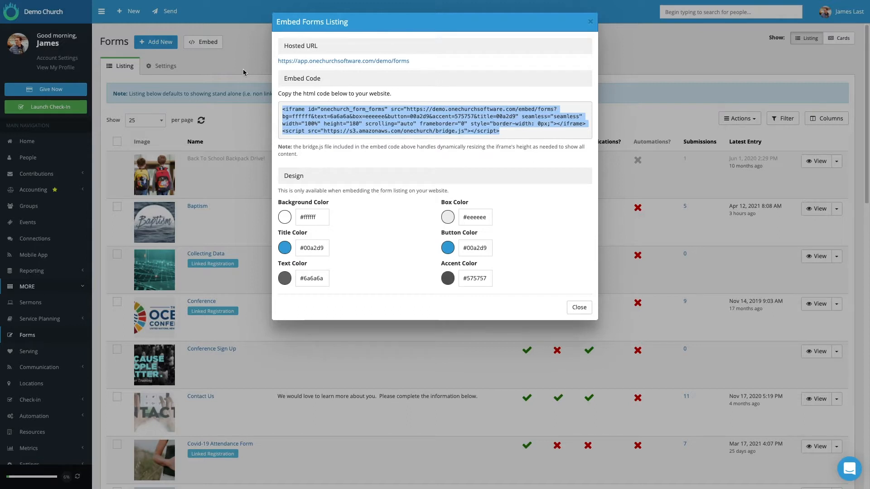
click(279, 65)
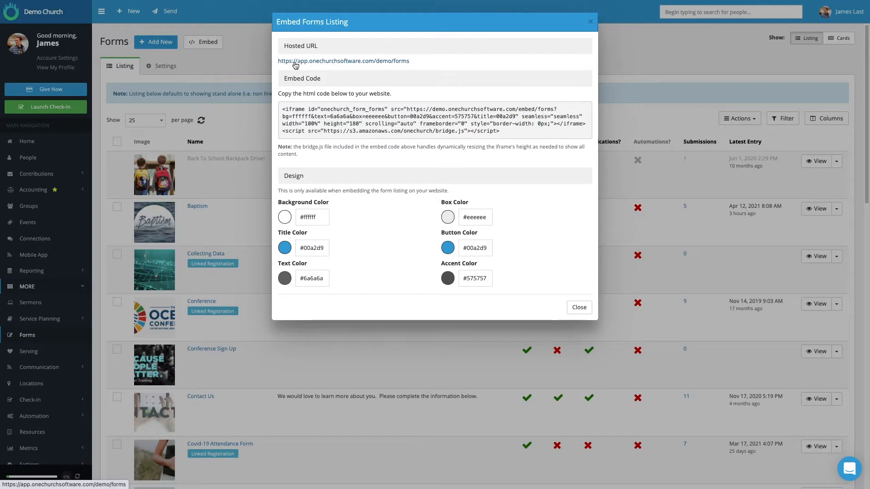
Open the forms listing's hosted URL and view its Contact Us form, closing the embed options when finished.
click(295, 62)
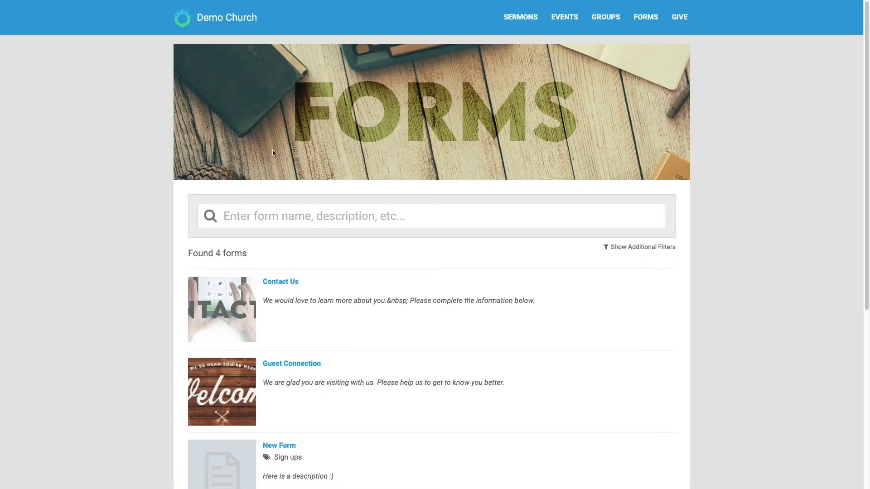
scroll(177, 213, down, 1)
scroll(184, 244, down, 3)
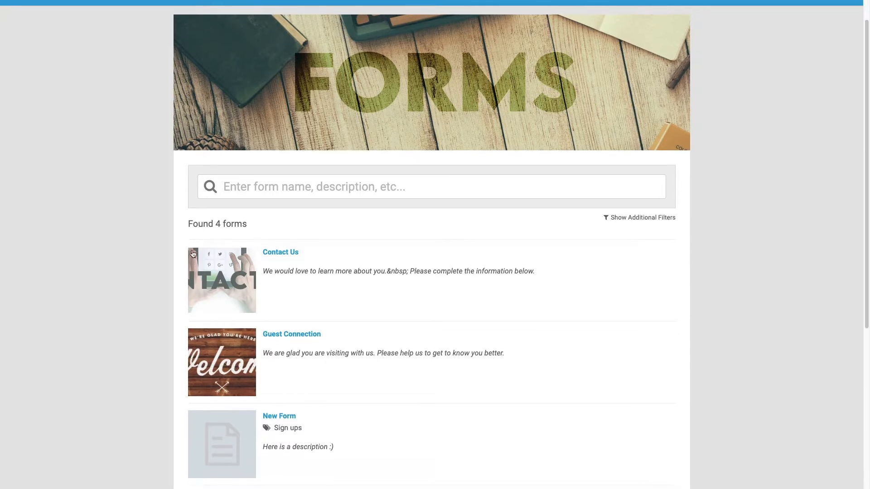
scroll(215, 267, up, 1)
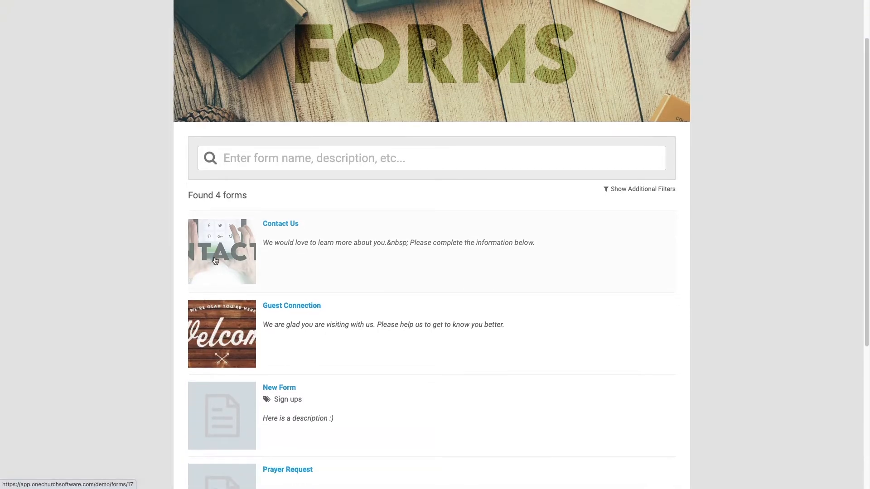
click(307, 248)
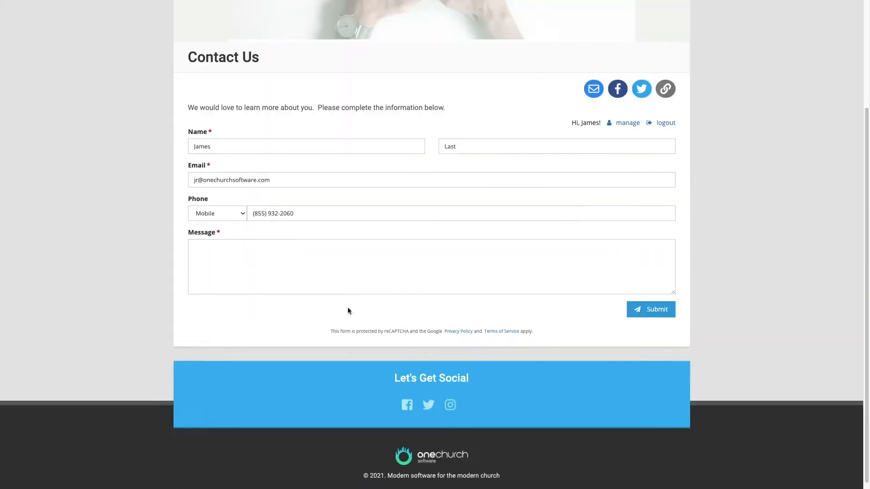
scroll(347, 308, up, 2)
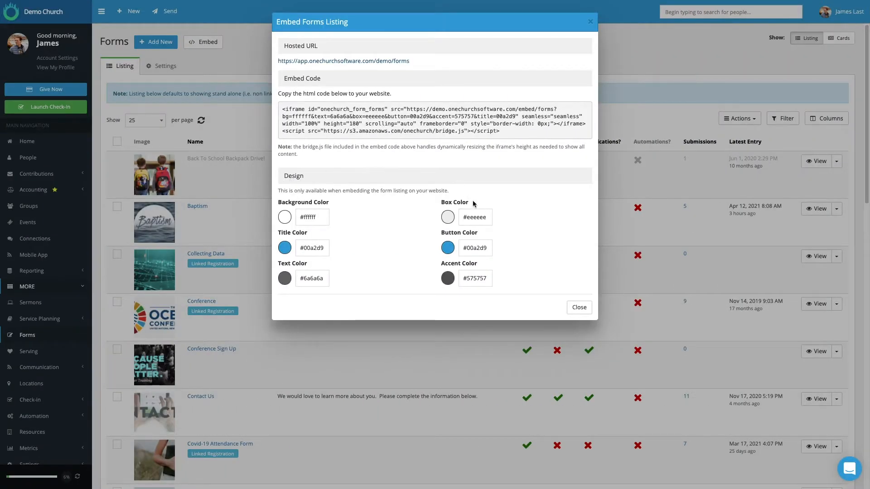
click(580, 307)
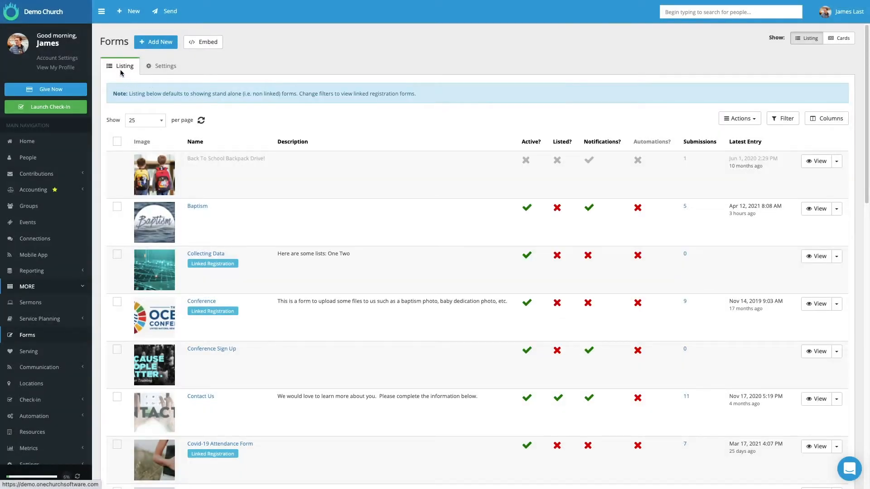
View the Forms settings for the hosted form listing image and return to the listing.
click(162, 68)
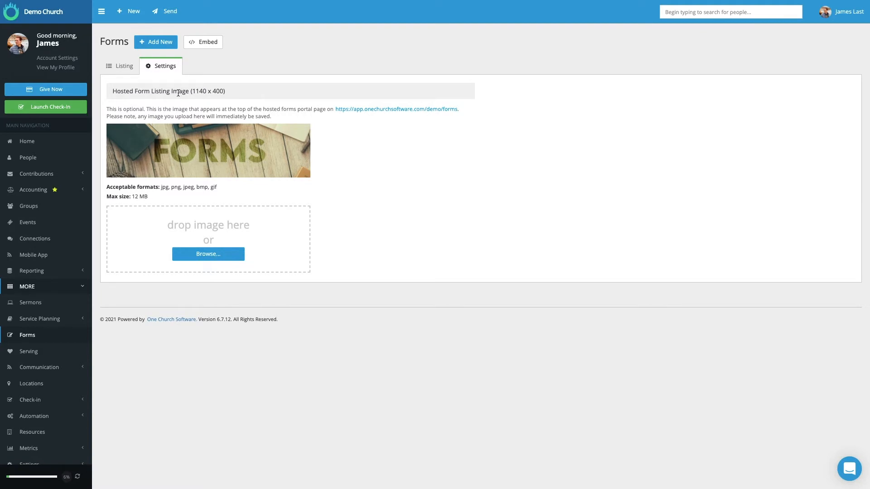
click(128, 68)
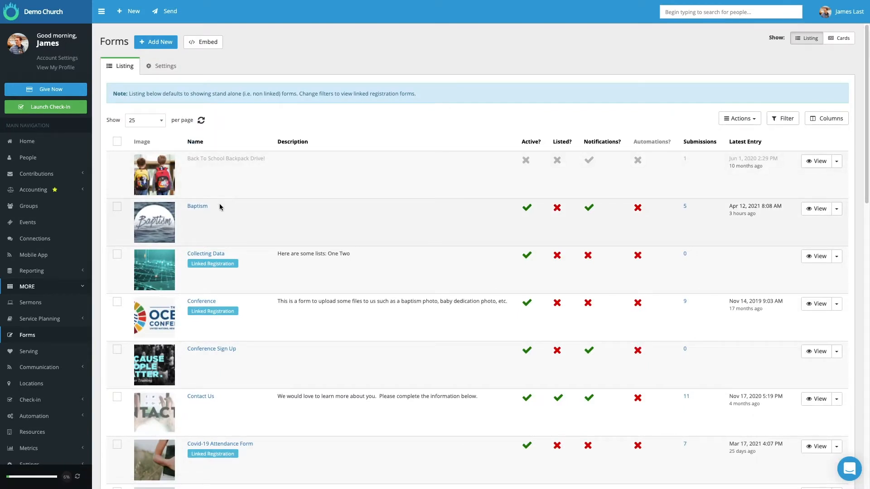
Open the Contact Us form from the listing to show its fields.
scroll(220, 207, down, 1)
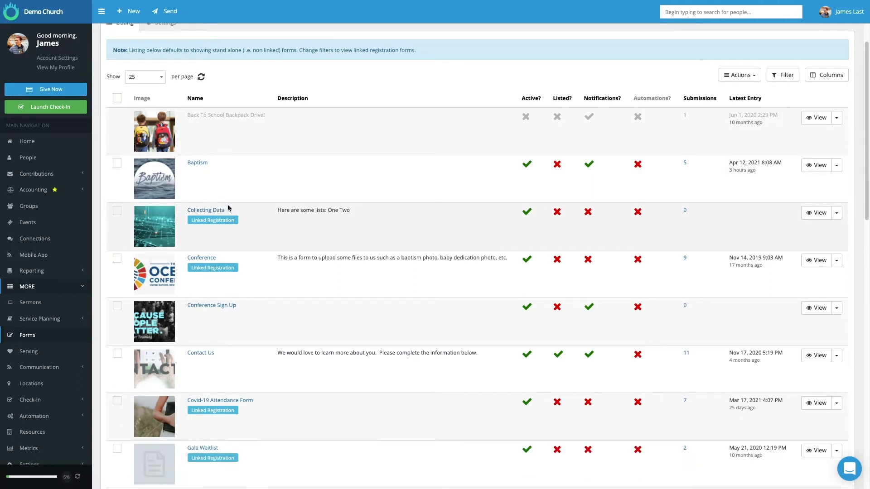
click(197, 357)
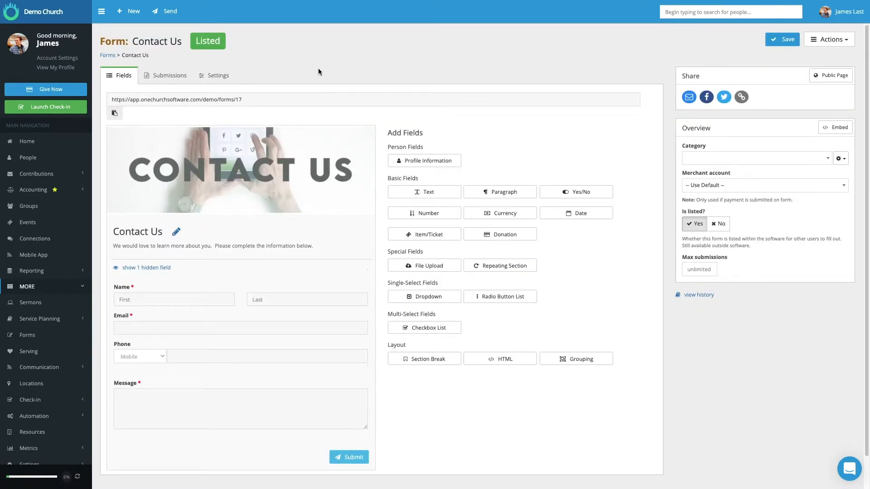
mouse_move(275, 221)
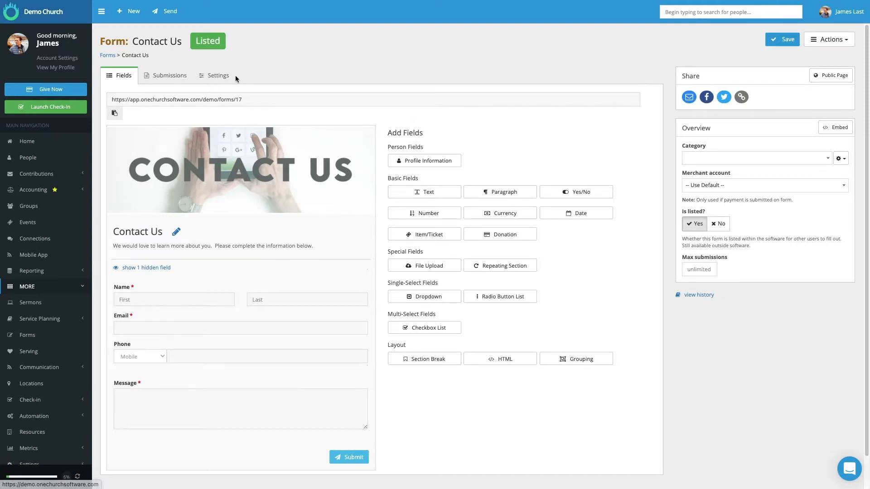
Review the Contact Us form's submission summary and individual entries, and show the actions available for the entries.
click(174, 76)
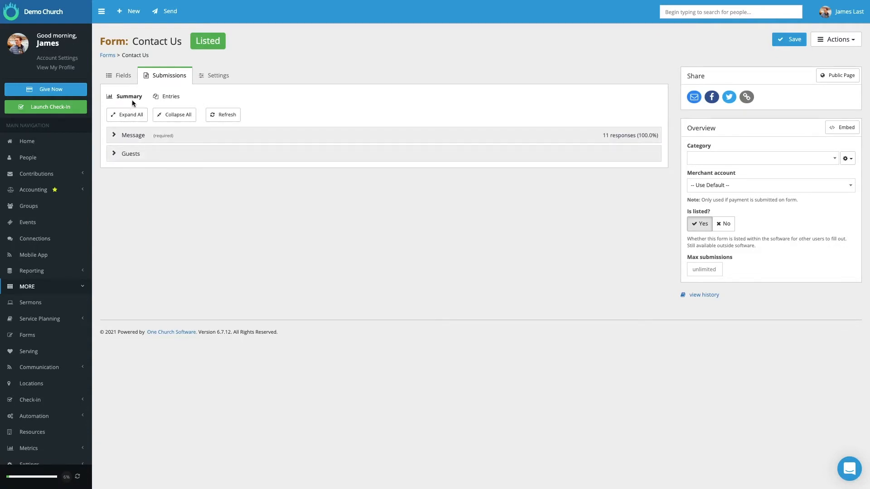
click(170, 96)
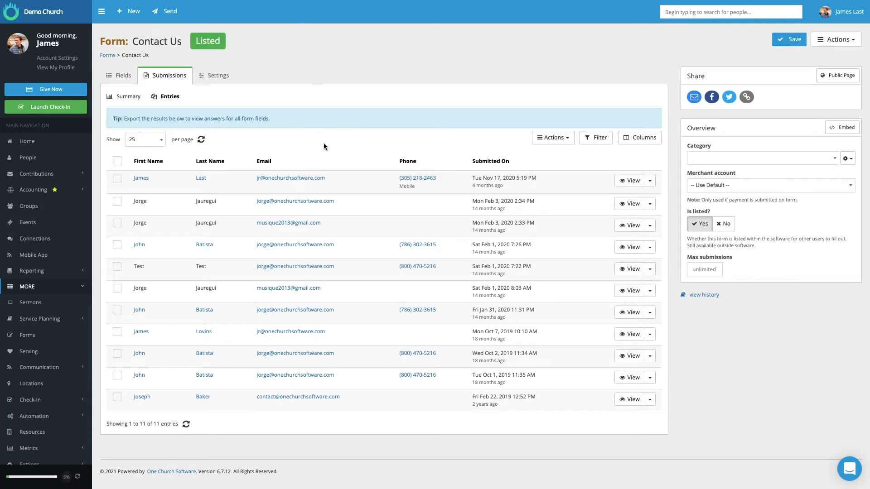
click(550, 140)
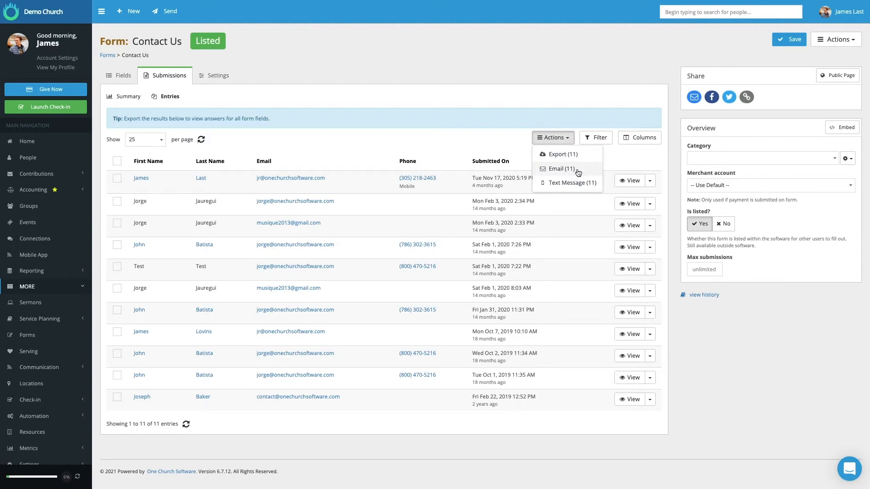
Enable the confirmation email in the Contact Us form's notification settings and review its subject, body and PDF attachment options.
click(217, 76)
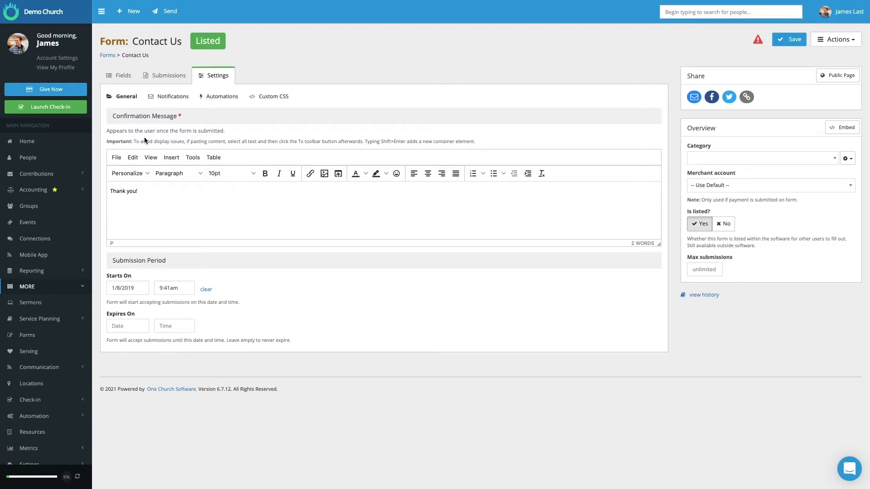
click(174, 98)
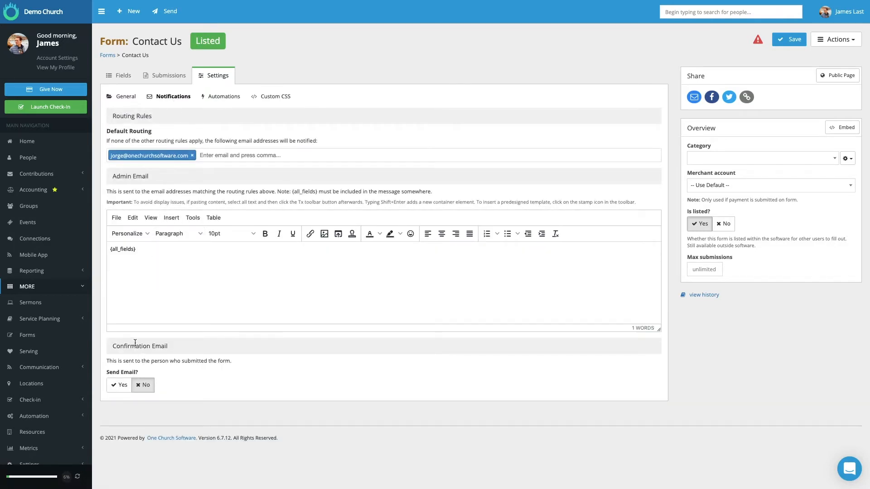
click(119, 385)
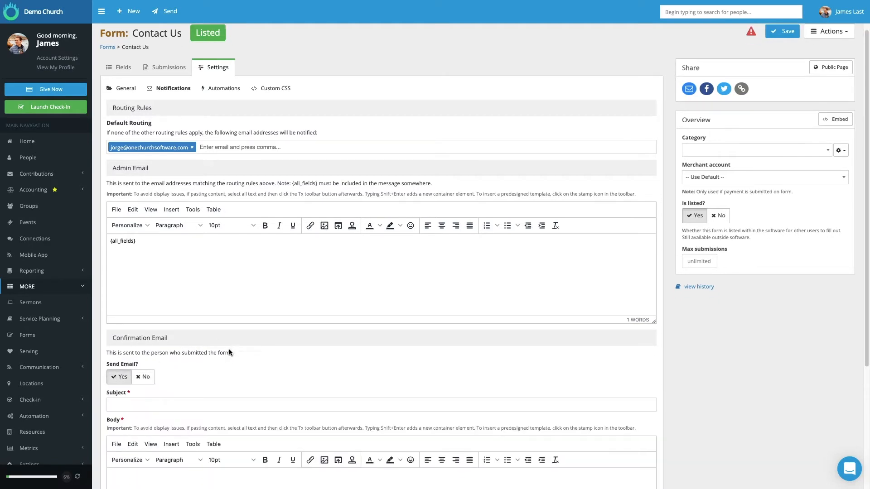
scroll(230, 351, down, 3)
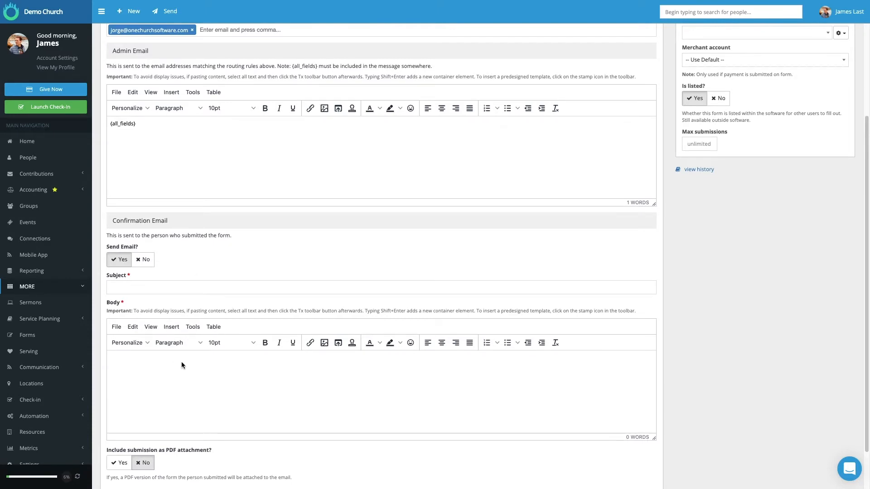
scroll(184, 363, down, 1)
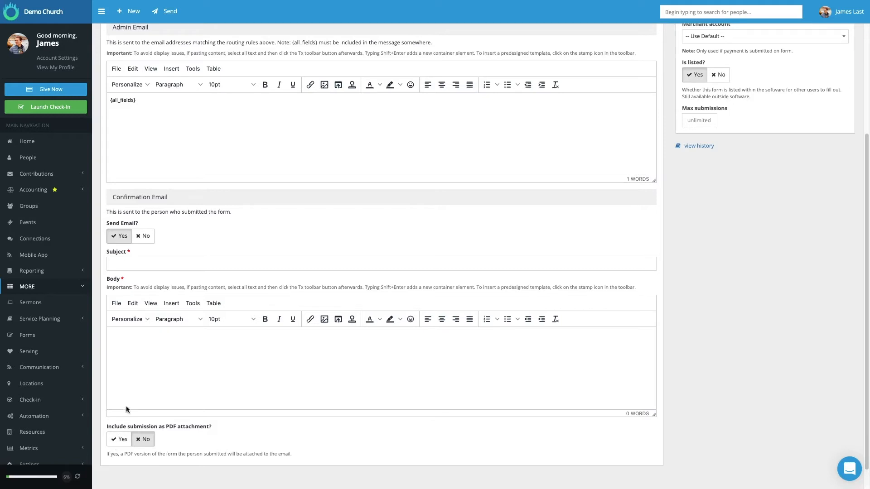
scroll(141, 390, up, 4)
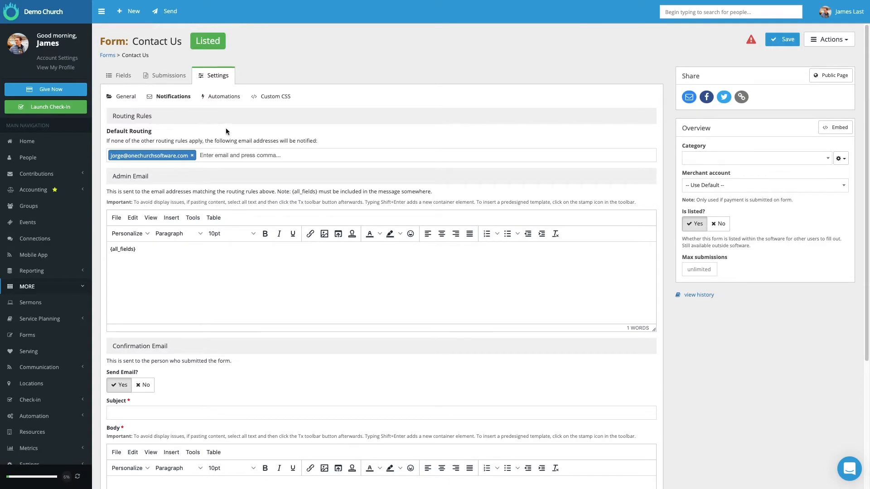
Examine the Default Routing field for notification recipients without adding an address.
click(203, 155)
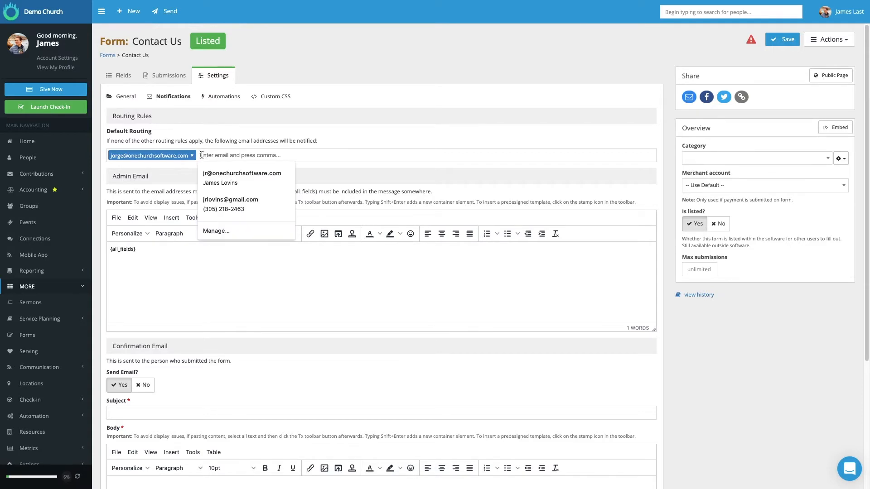
click(251, 134)
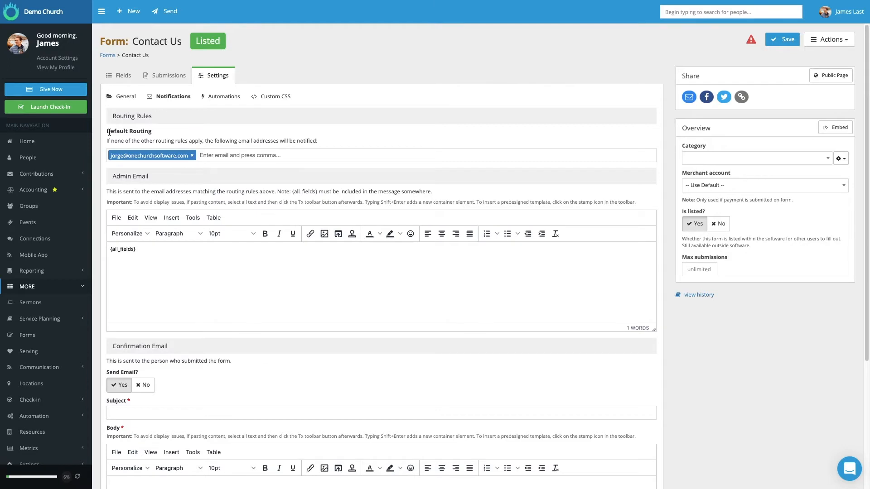
drag(107, 131, 163, 136)
View the Contact Us form's Automations and Custom CSS settings.
click(209, 97)
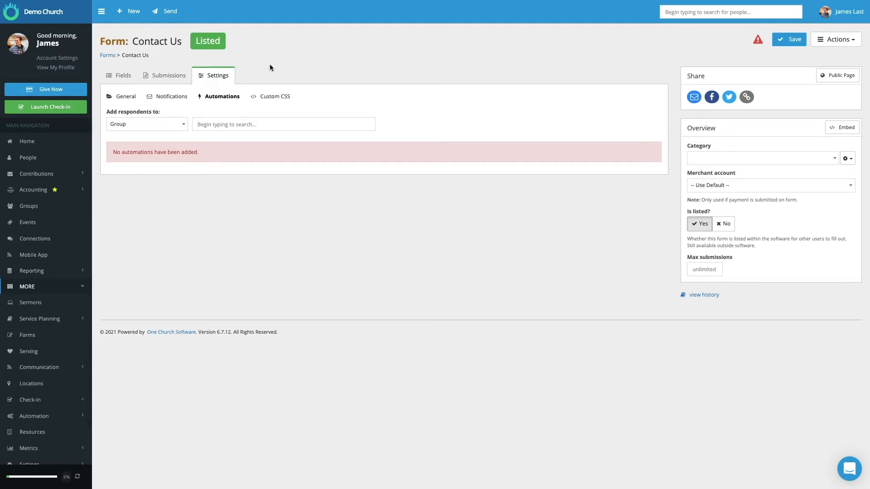
click(271, 97)
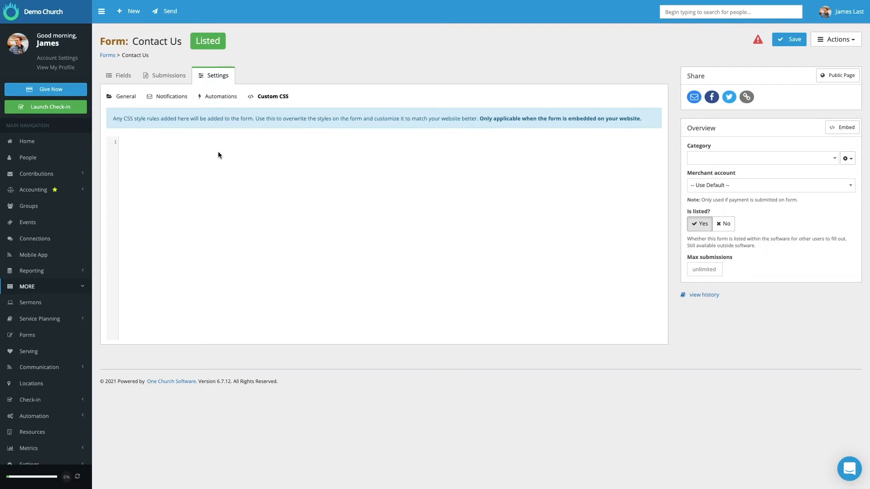
From the form's fields view, examine the Contact Us form's sharing options: direct URL, public page and embed code.
click(124, 75)
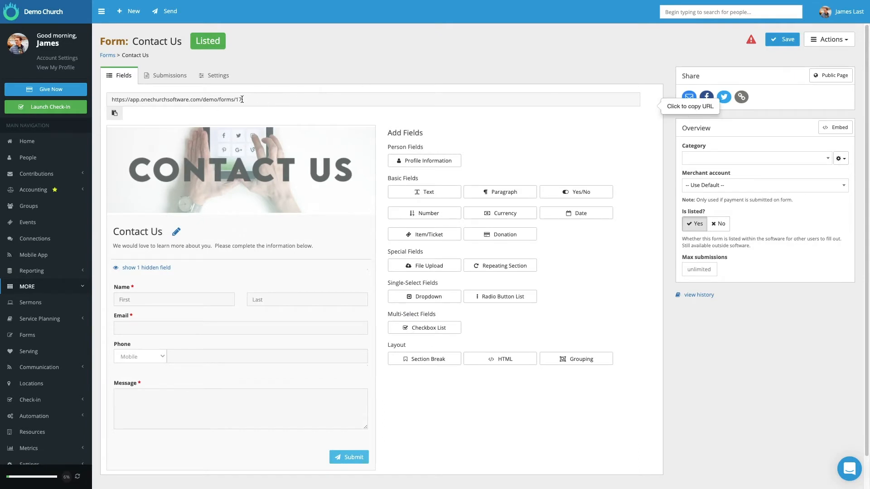
drag(111, 100, 243, 99)
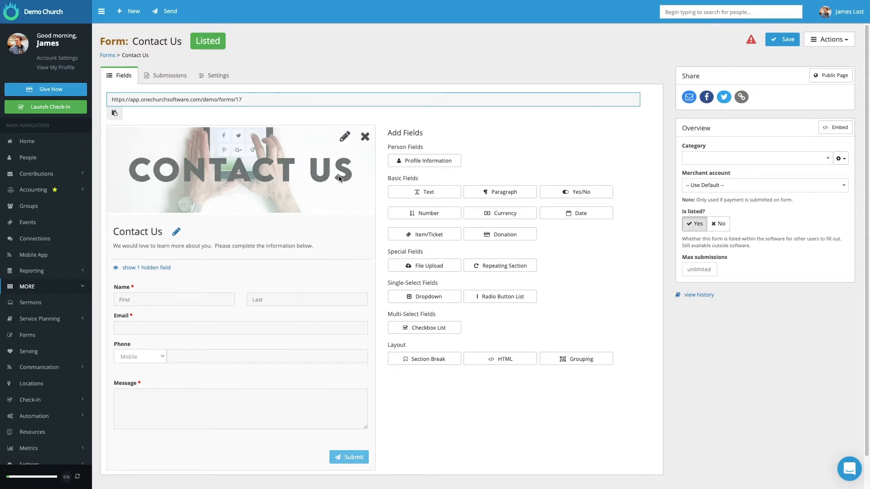
click(831, 75)
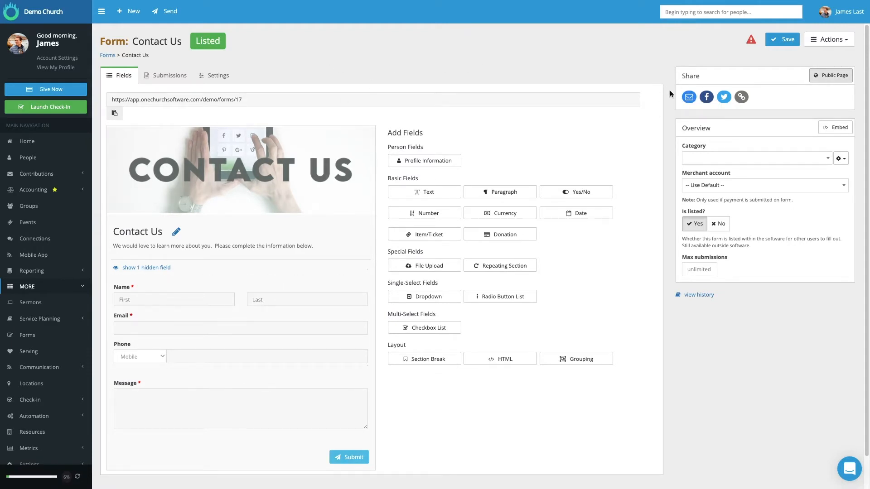
click(835, 129)
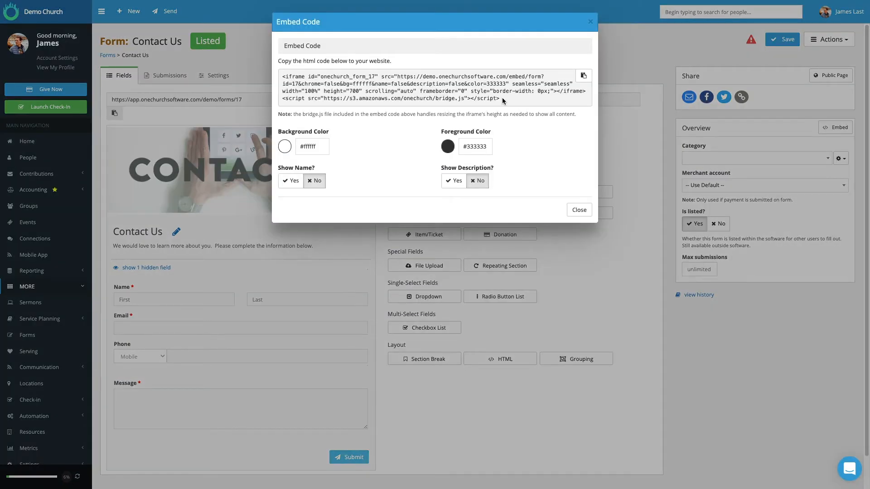
Highlight the full embed code for the Contact Us form, then close the embed options.
drag(502, 97, 273, 74)
click(726, 137)
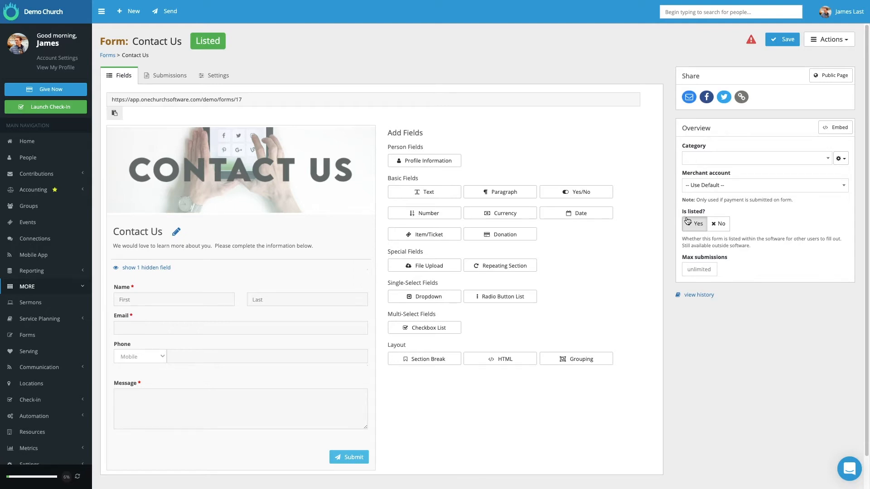
Switch the Contact Us form to unlisted and back to listed.
click(717, 225)
click(694, 224)
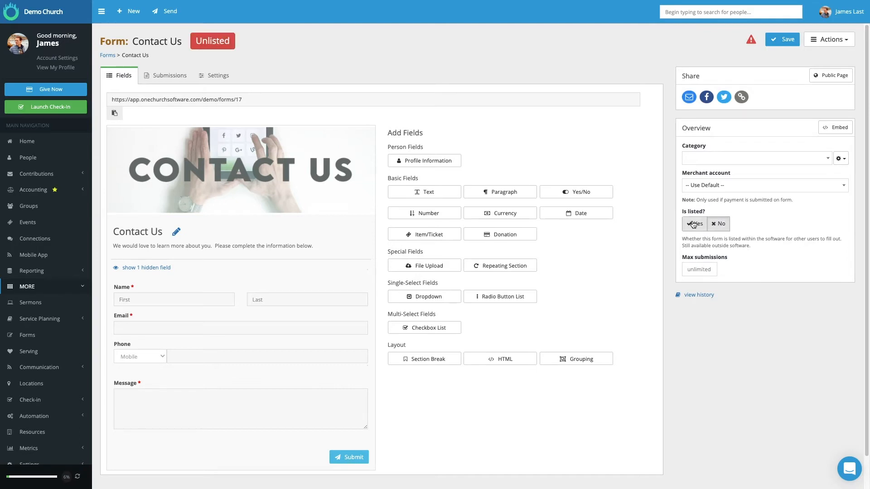
click(693, 224)
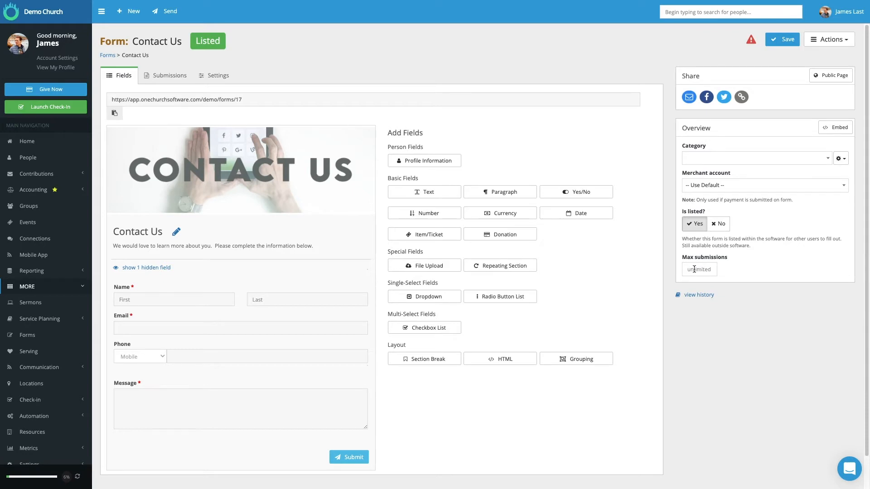
Try a limit of 50 for the Contact Us form's maximum submissions and clear it again.
click(694, 269)
text(50)
click(739, 265)
drag(701, 272, 686, 269)
key(BackSpace)
Return to the forms listing and create a form named "New Test Form", checking the category options but leaving the category blank.
click(38, 337)
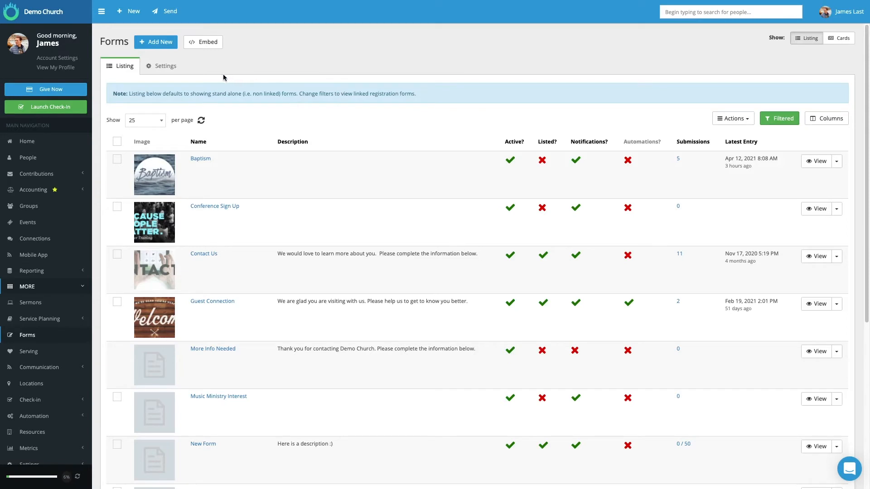
click(161, 43)
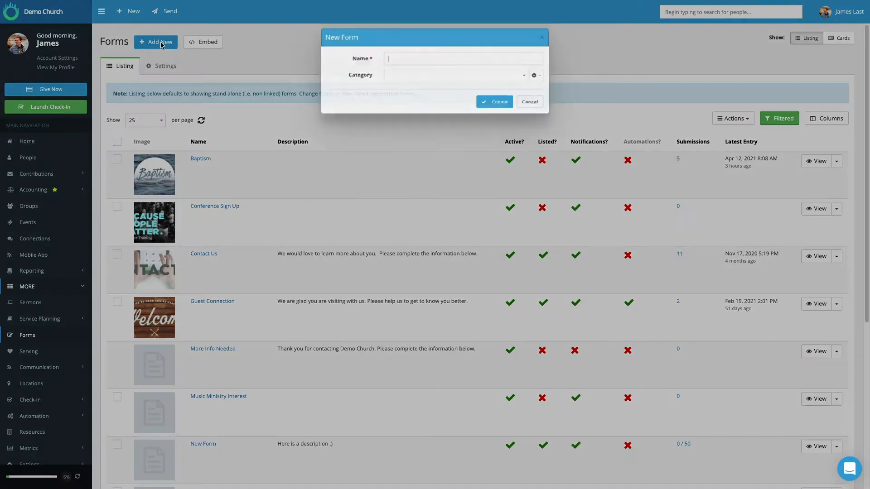
text(New Test Form)
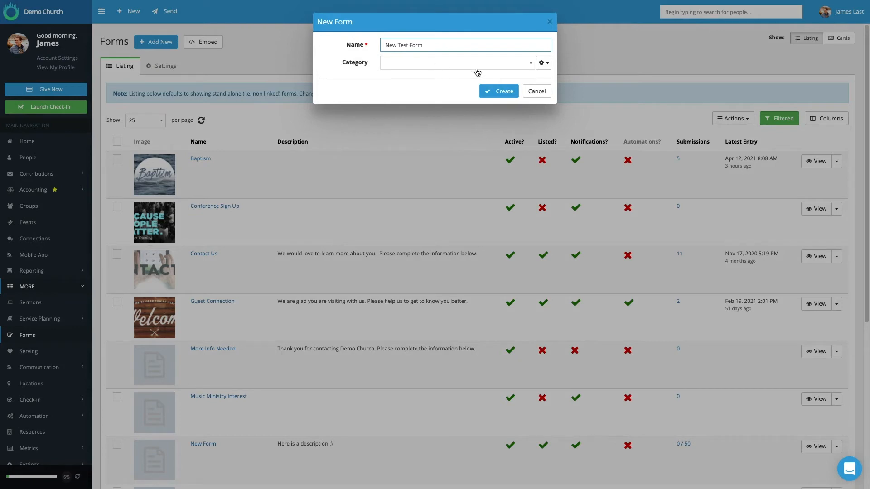
click(531, 66)
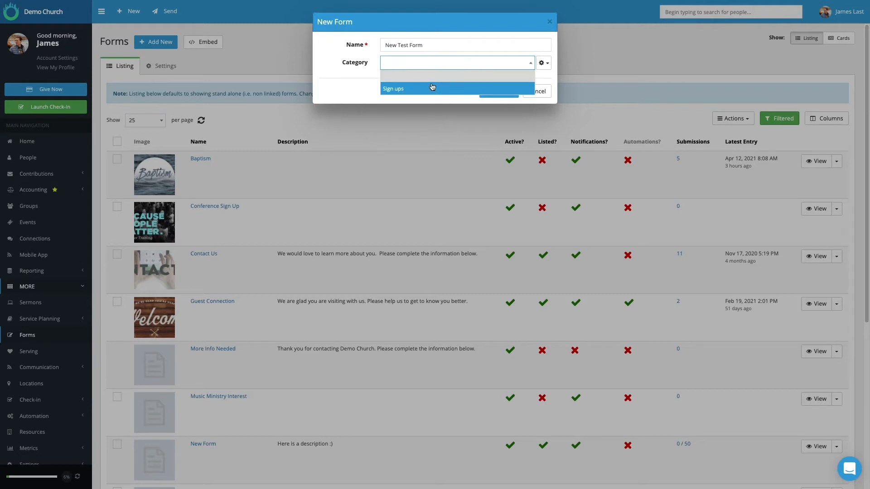
click(361, 66)
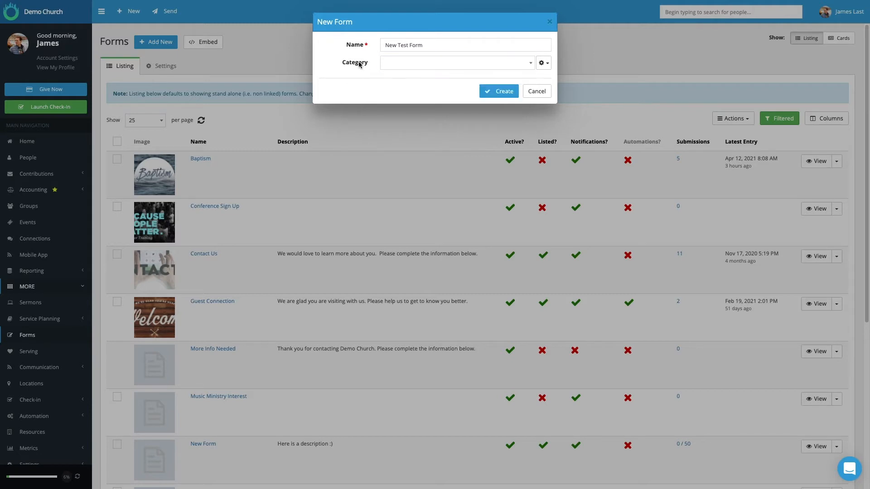
click(542, 63)
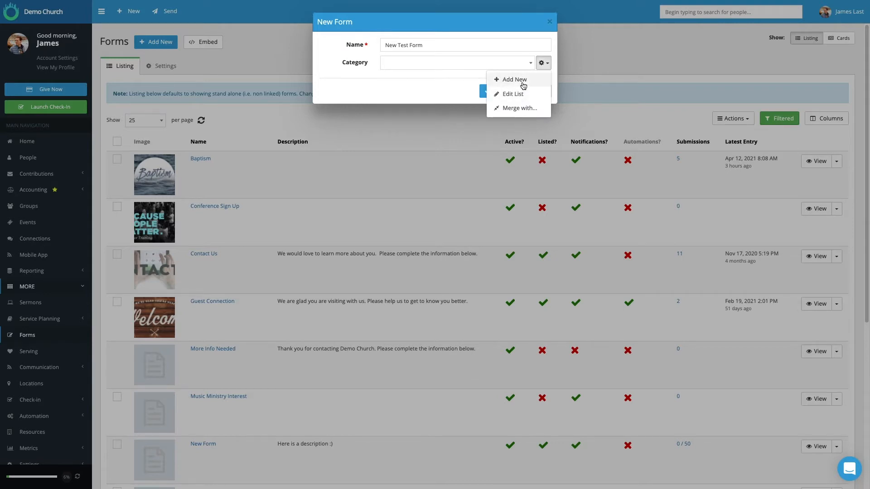
click(432, 83)
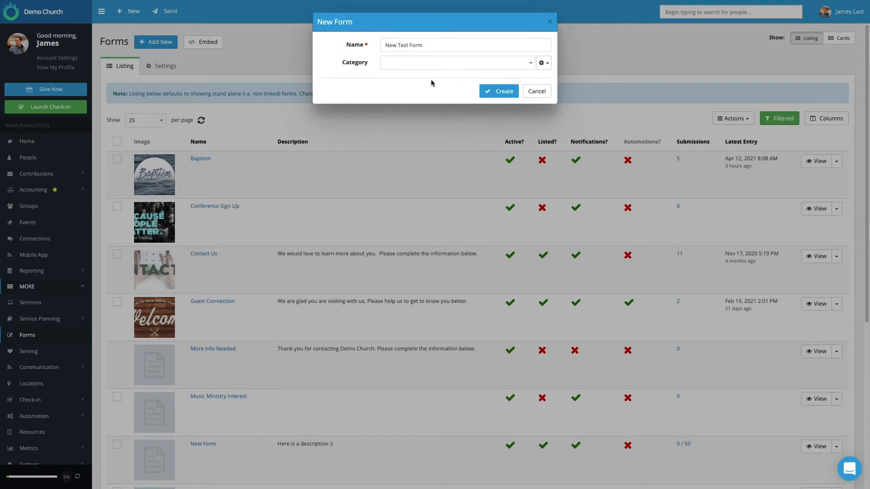
click(503, 94)
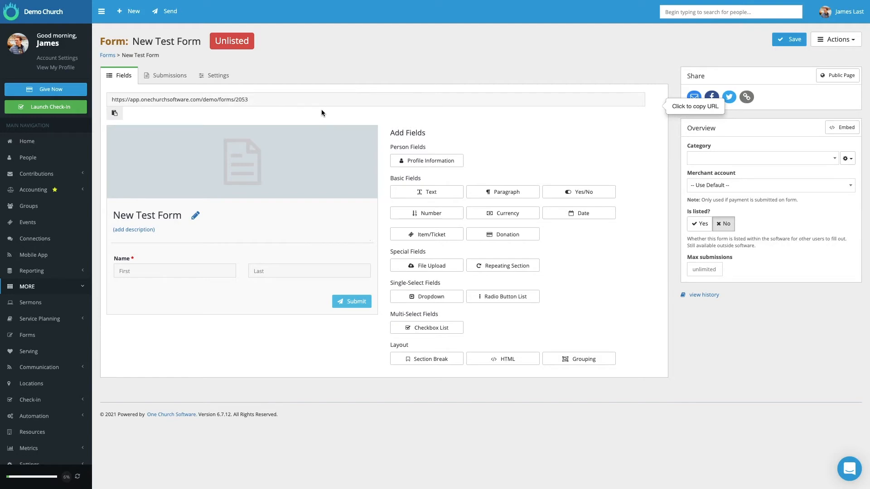
Examine the upload requirements for the new form's header image without choosing a file.
mouse_move(319, 136)
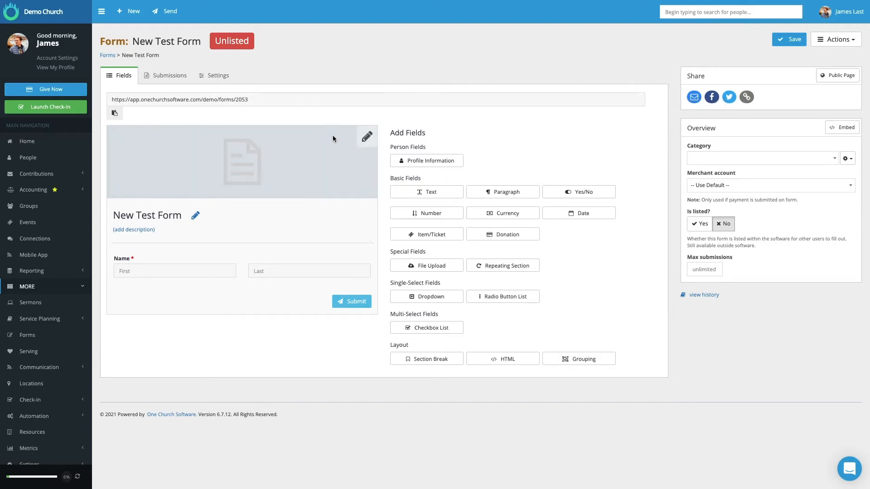
click(367, 138)
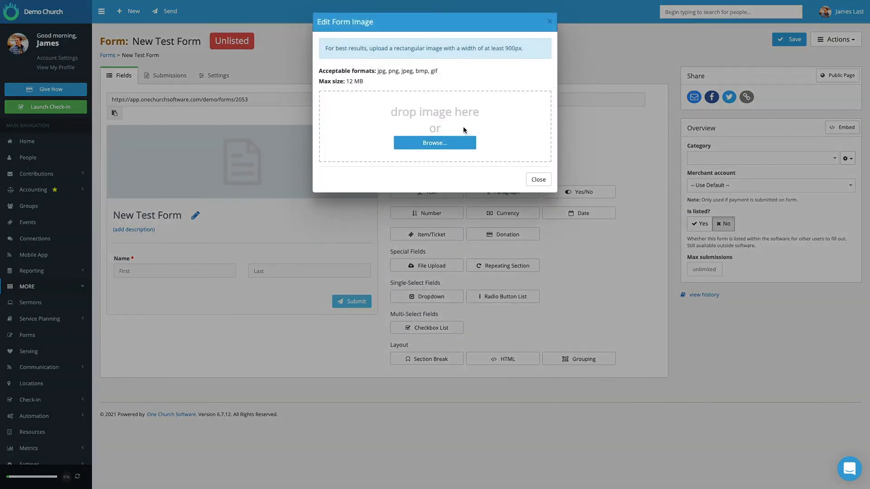
click(538, 180)
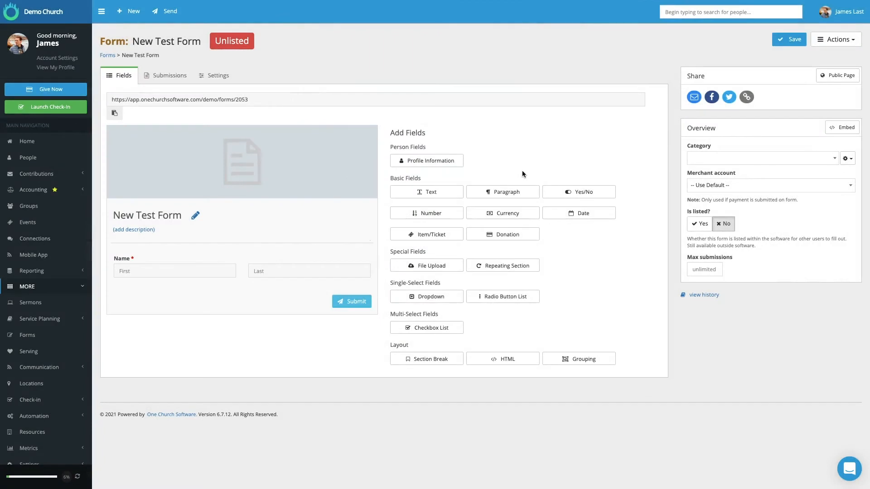
Give New Test Form the description "Description added here".
click(196, 218)
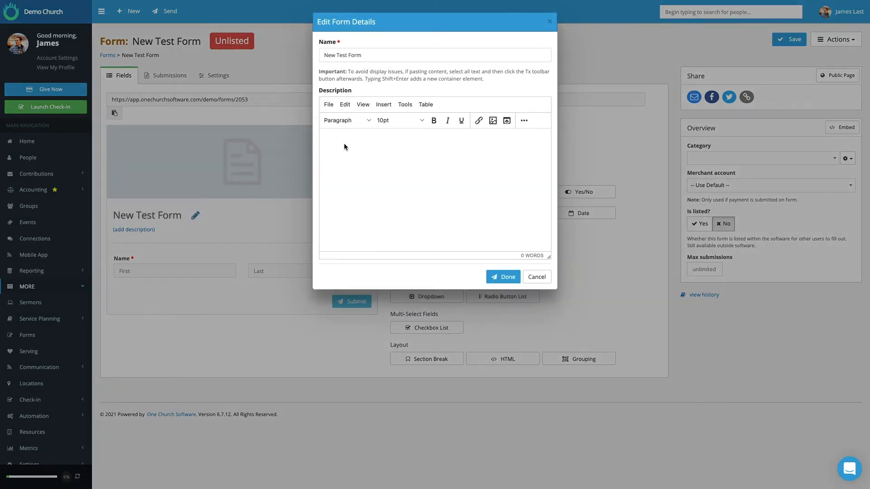
click(337, 143)
text(Description added hrere)
click(505, 278)
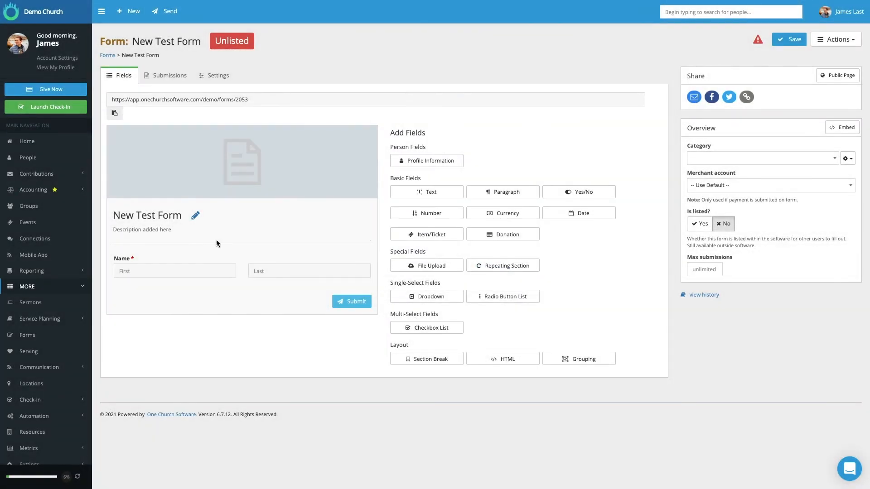
Try the phone field's display option in the person profile information, then exclude all profile fields from the form.
mouse_move(209, 252)
click(361, 249)
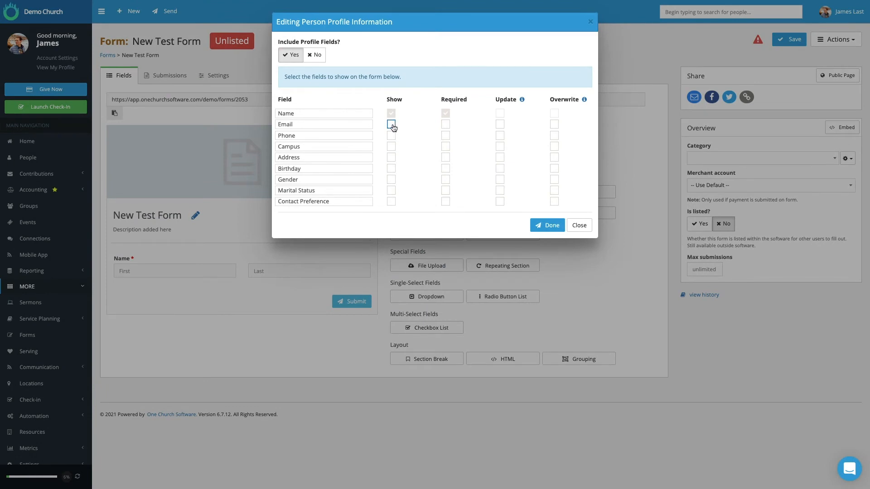
click(392, 135)
click(391, 135)
click(316, 56)
click(183, 274)
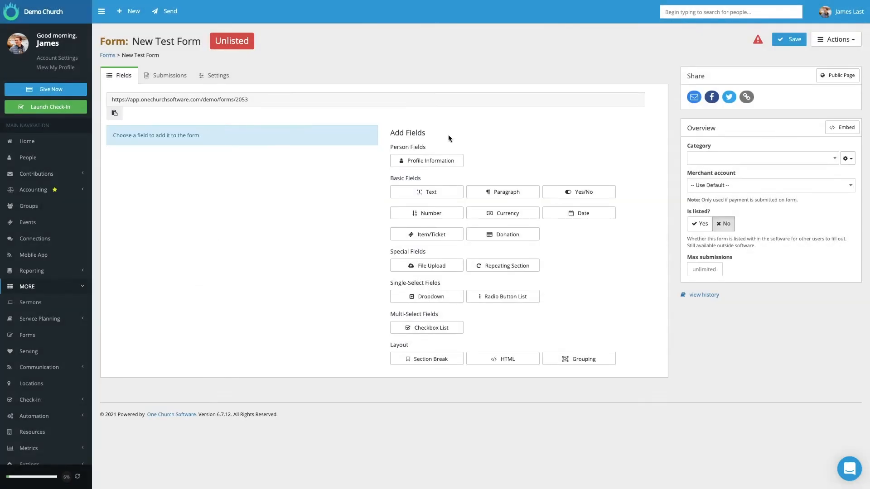
Include the person profile fields in the form again.
click(430, 161)
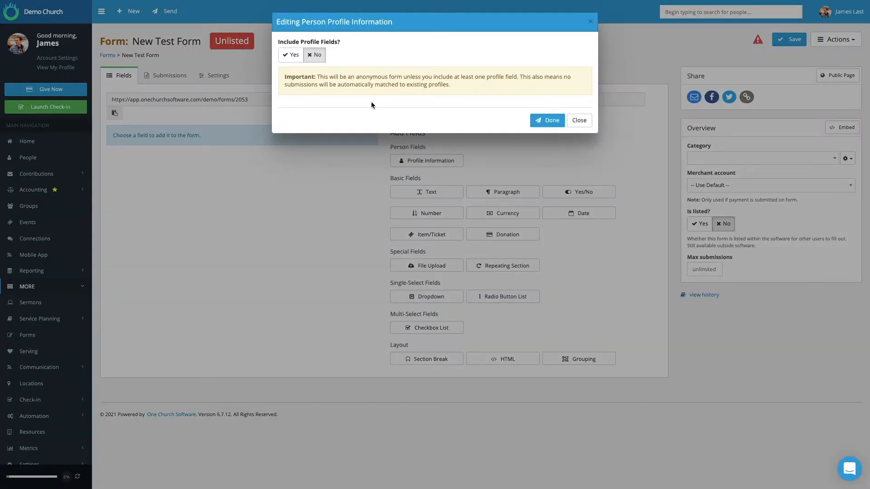
click(288, 56)
click(547, 225)
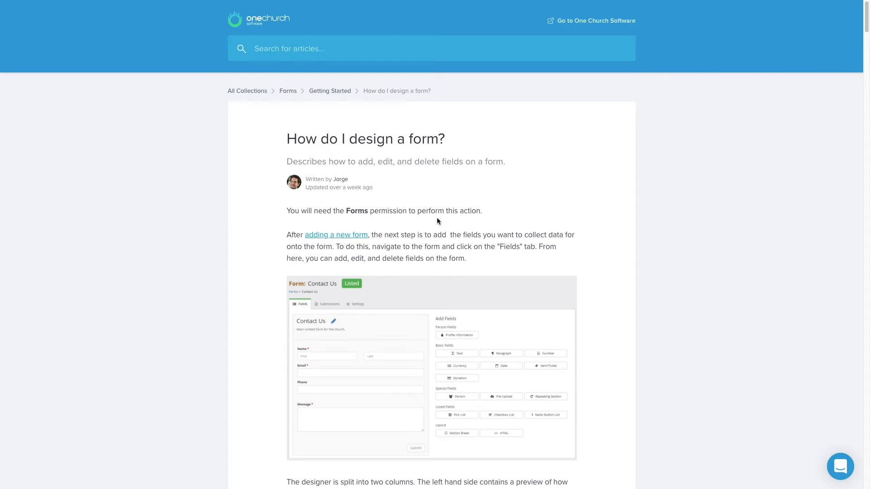
Read the "How do I design a form?" help article's explanations of the Profile Information and Text fields.
scroll(481, 227, down, 12)
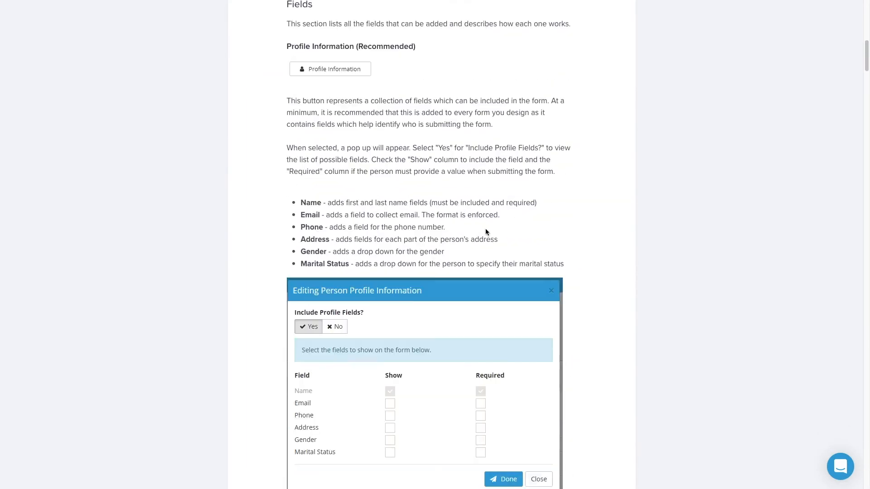
scroll(487, 236, down, 6)
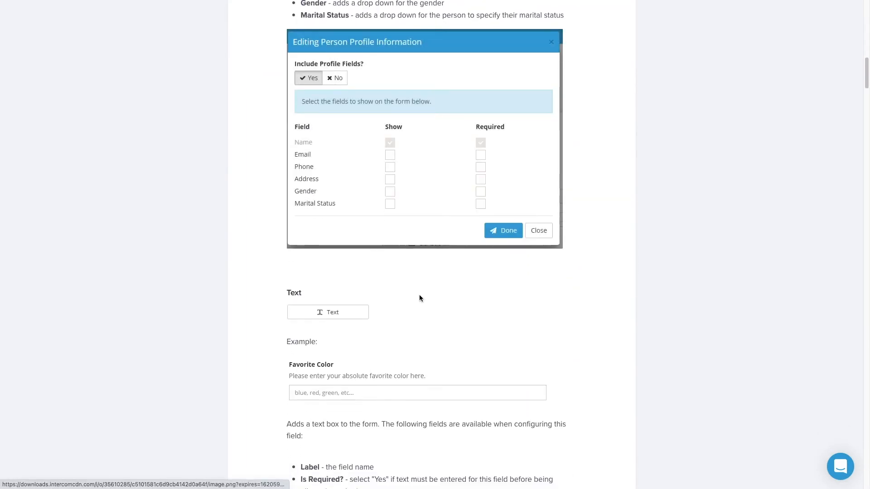
scroll(360, 350, down, 1)
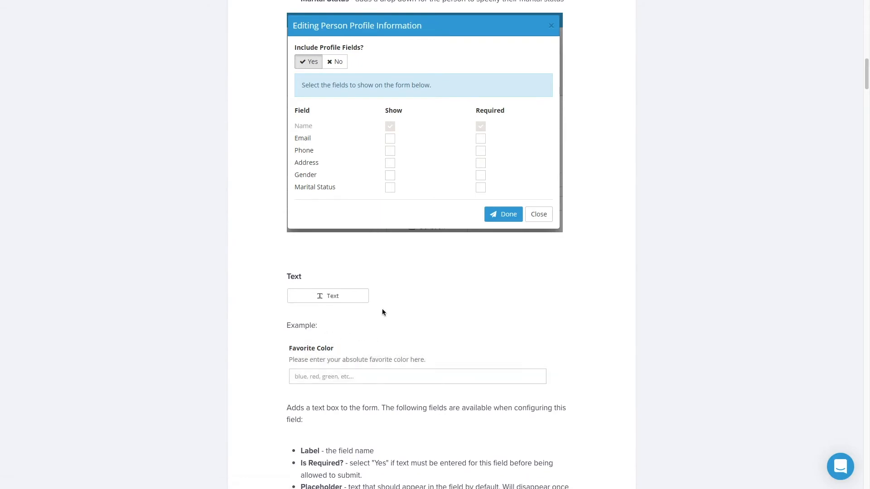
scroll(392, 303, up, 1)
scroll(394, 298, up, 20)
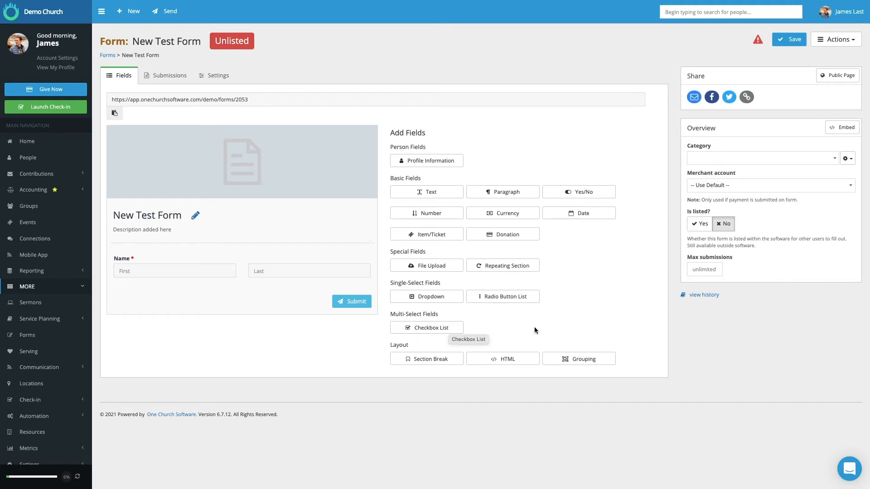
Start a checkbox list field on New Test Form labelled "Which do you like better" and review its options.
click(439, 331)
drag(376, 45, 349, 43)
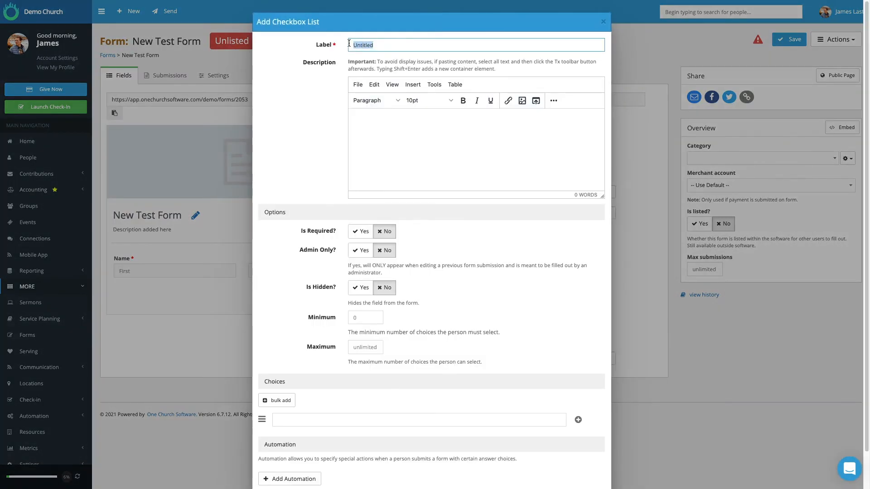
text(Which do you like better)
scroll(405, 149, down, 1)
scroll(403, 143, down, 1)
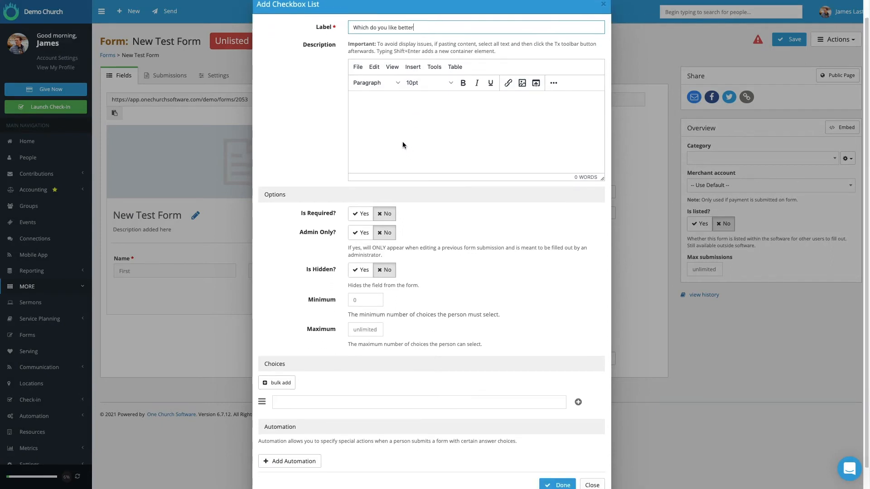
scroll(436, 138, down, 1)
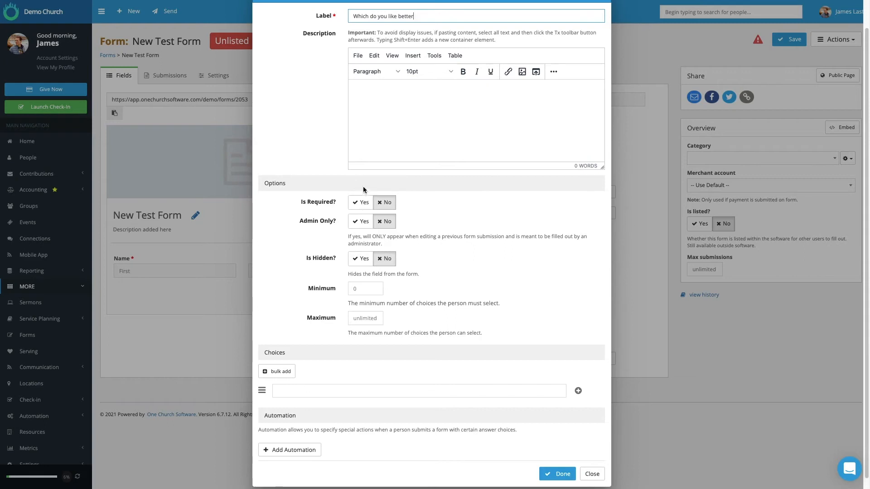
scroll(460, 189, down, 1)
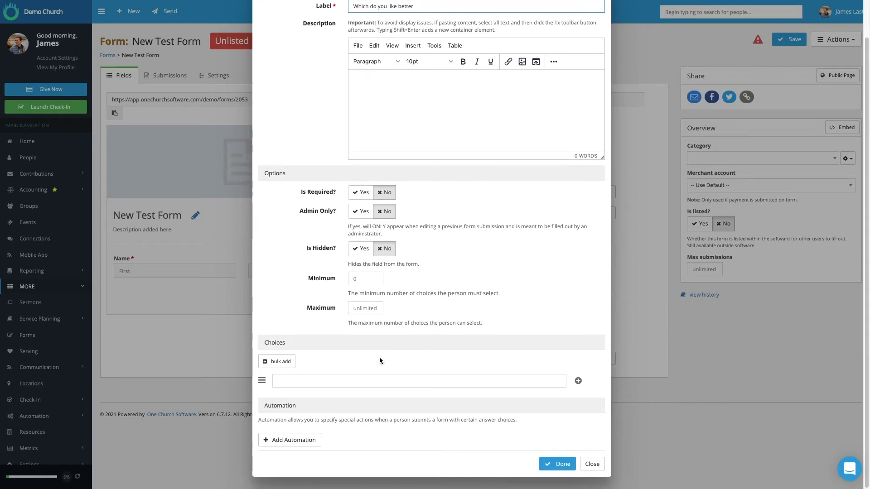
Enter "Option 1" as the checkbox list's first choice and add an empty choice row below it.
click(287, 382)
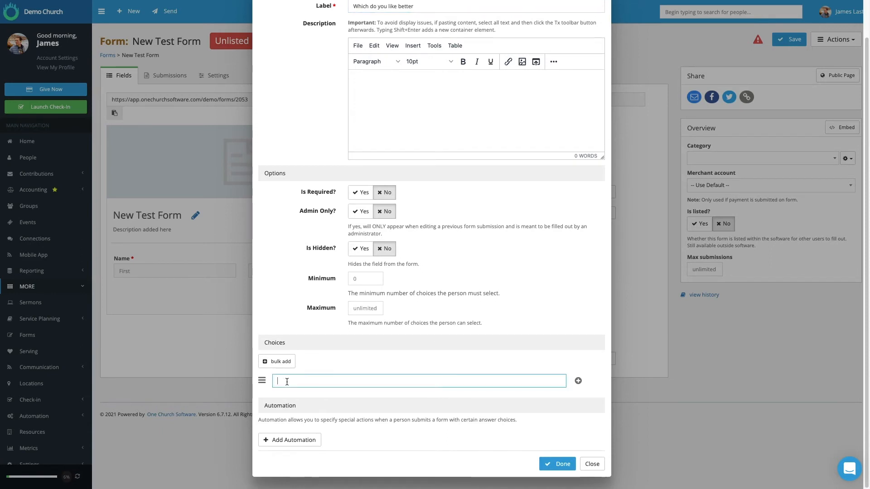
text(Option 1)
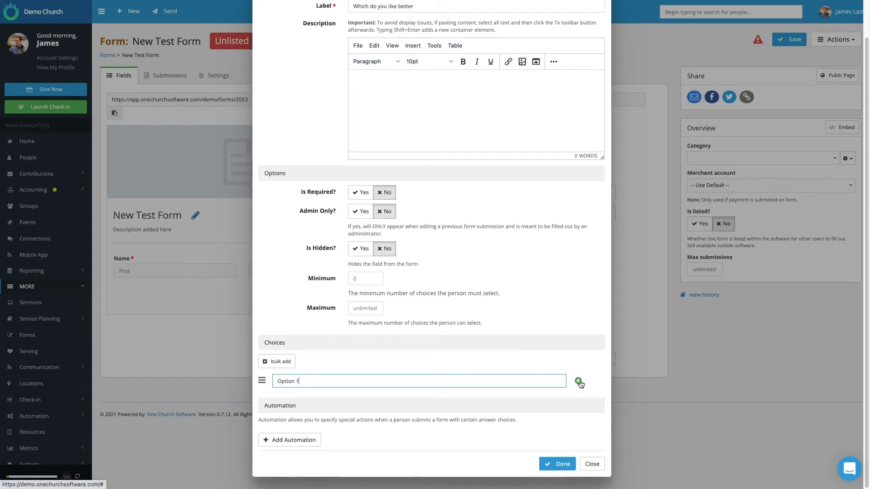
click(579, 381)
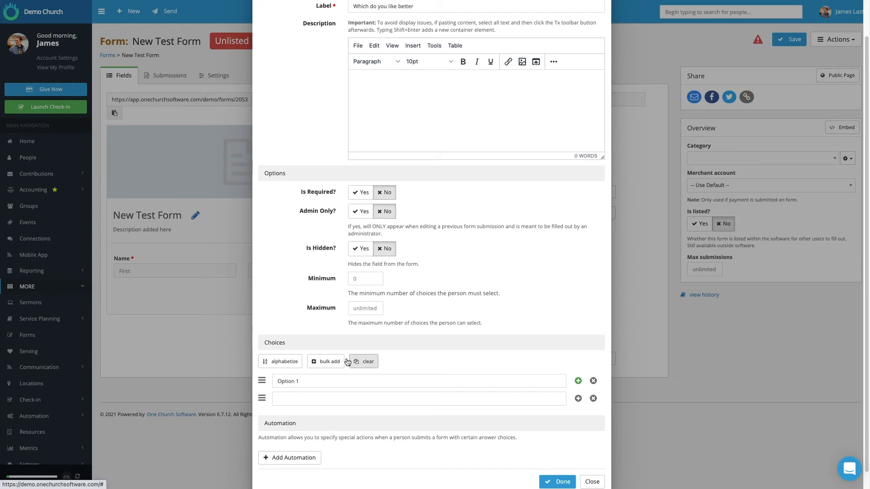
Bulk add the choices "Option 2", "Option 3" and "Option 4" to the checkbox list.
click(320, 362)
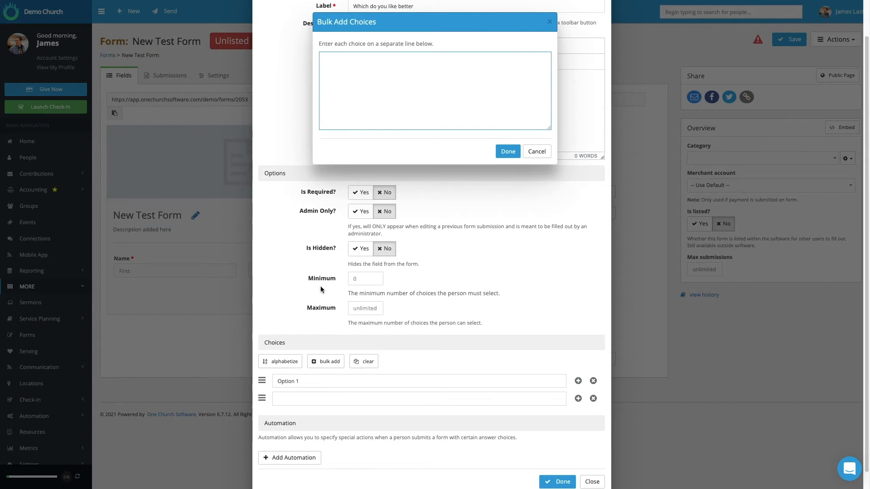
text(Option 2)
key(Return)
text(Option 3)
key(Return)
text(Option44)
click(508, 150)
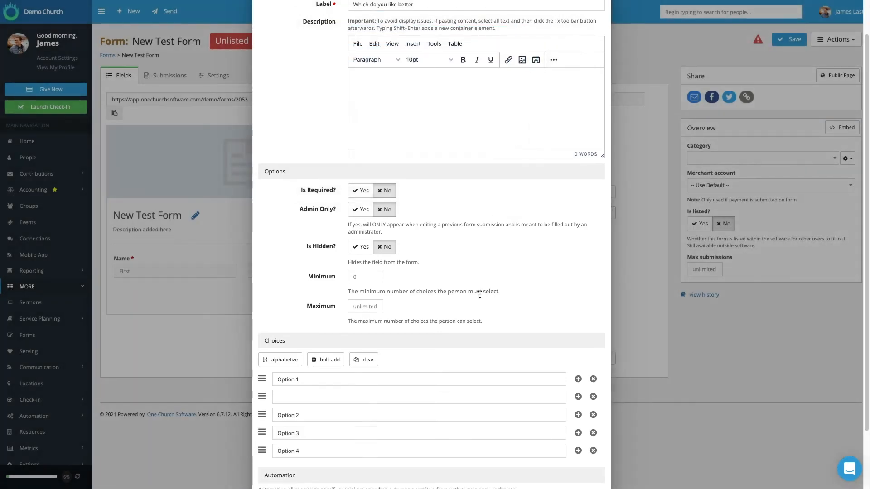
scroll(379, 374, down, 1)
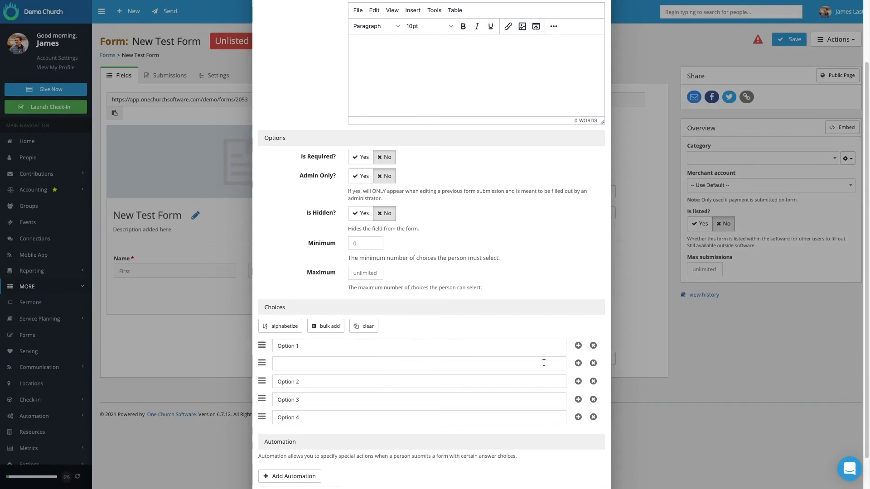
Remove the empty choice row and alphabetize the checkbox list's choices, completing the field.
click(594, 364)
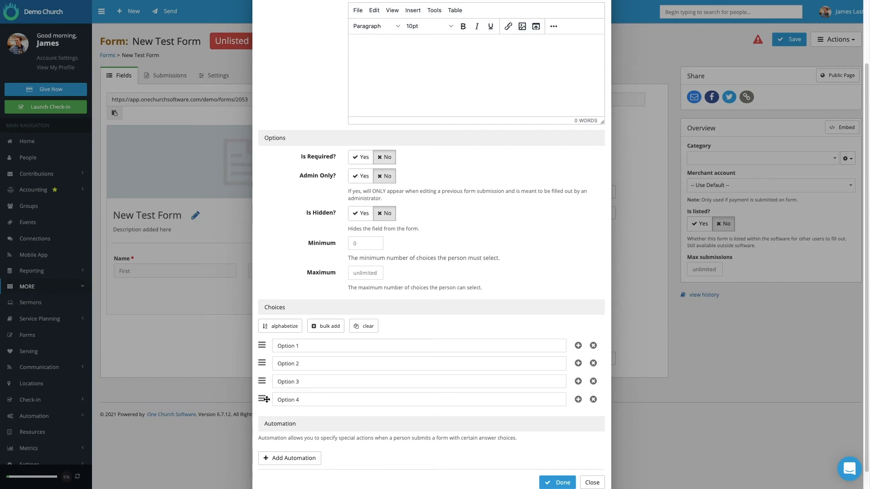
drag(265, 400, 268, 379)
click(288, 329)
scroll(417, 385, down, 1)
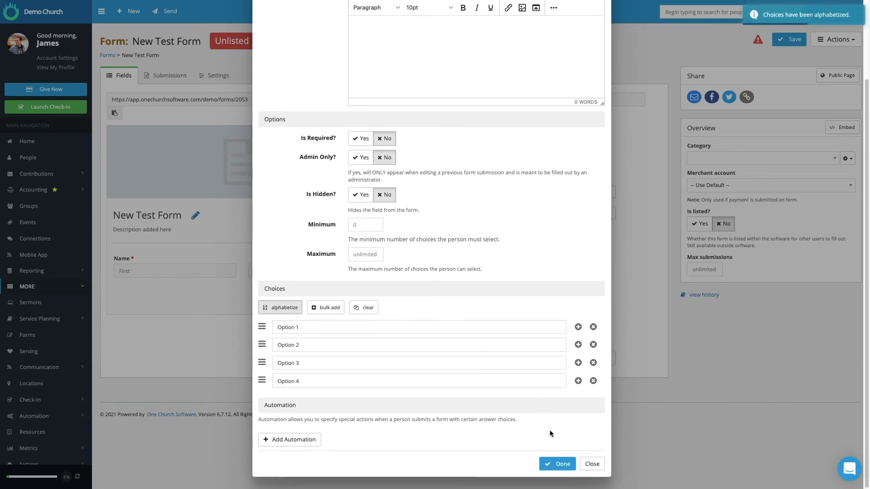
click(562, 464)
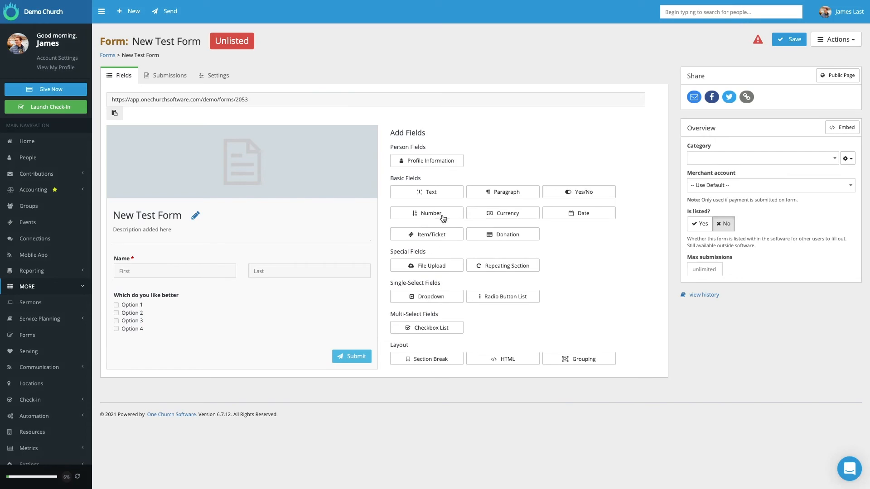
Add a conditional Text field labelled "Tell us more" that shows when "Which do you like better" is Option 1.
click(431, 192)
text(Tell us more)
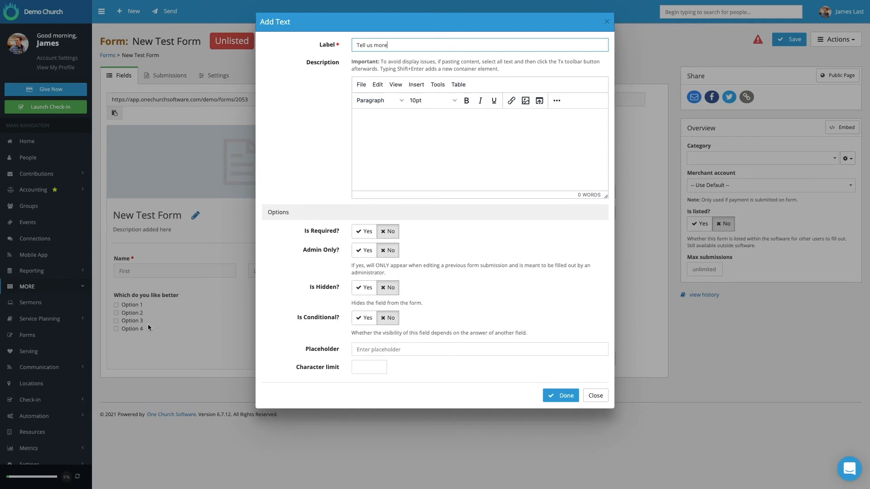
click(362, 319)
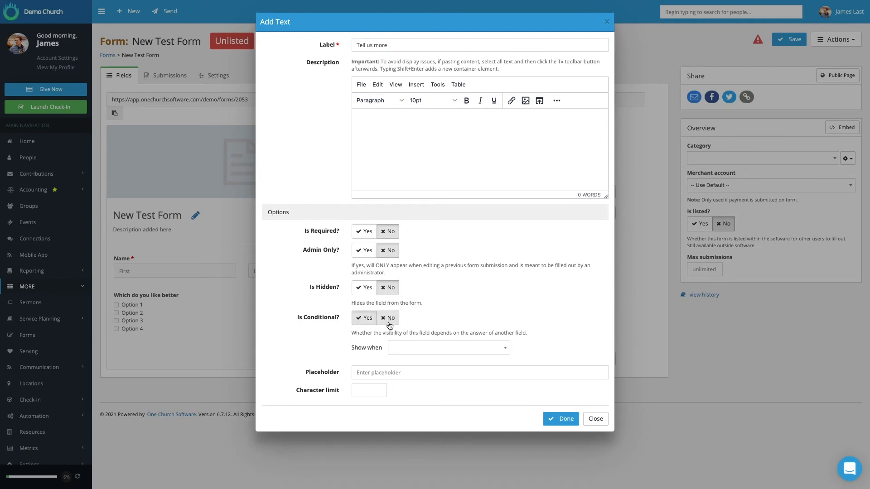
click(504, 349)
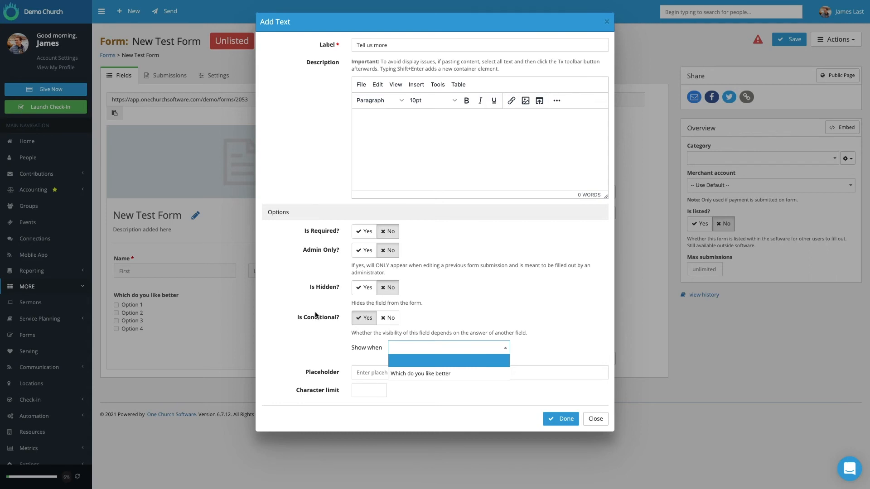
click(427, 374)
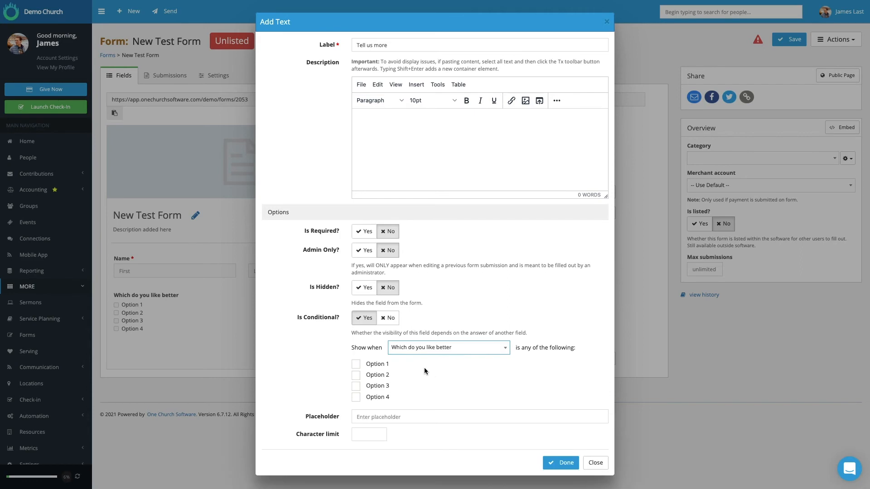
click(355, 364)
click(566, 464)
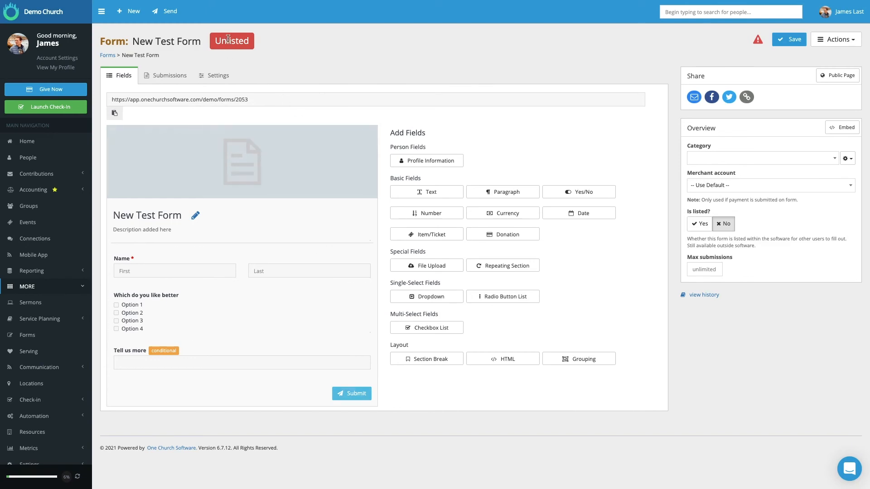
Make New Test Form listed and save it.
click(699, 223)
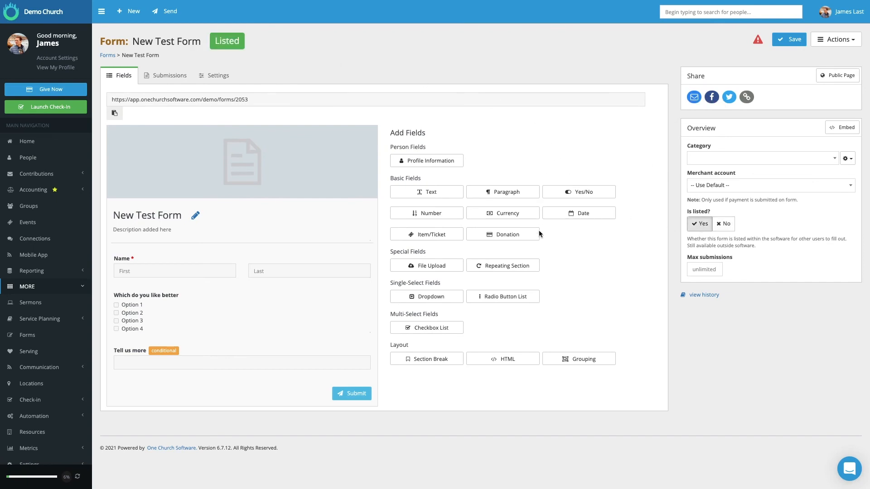
click(793, 43)
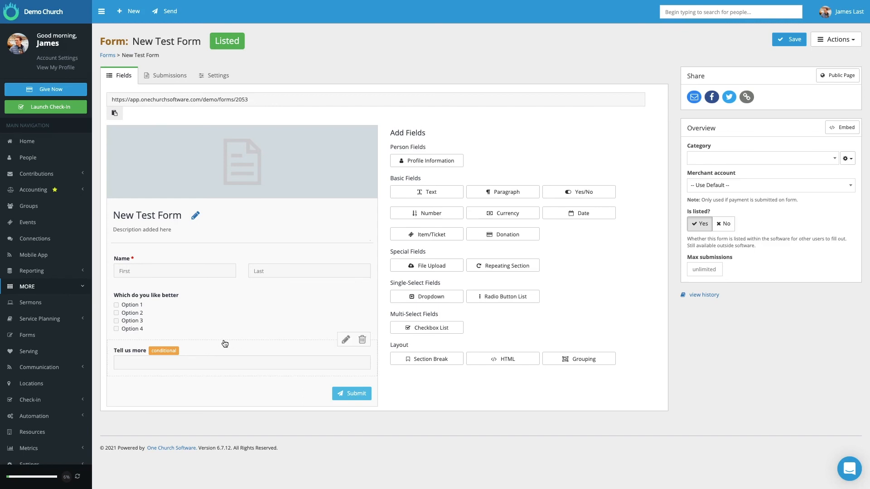
Start a Repeating Section field on New Test Form labelled "Name of Guests".
click(496, 268)
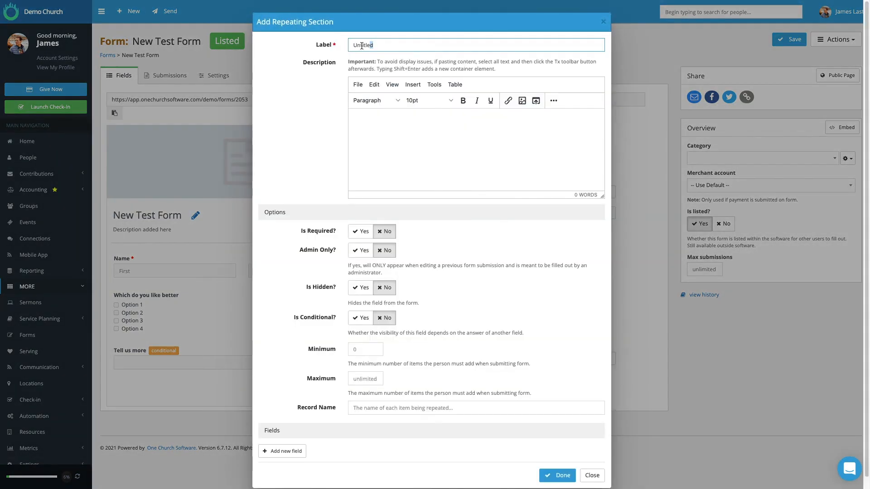
text(Name of Guests)
click(377, 120)
scroll(356, 150, down, 1)
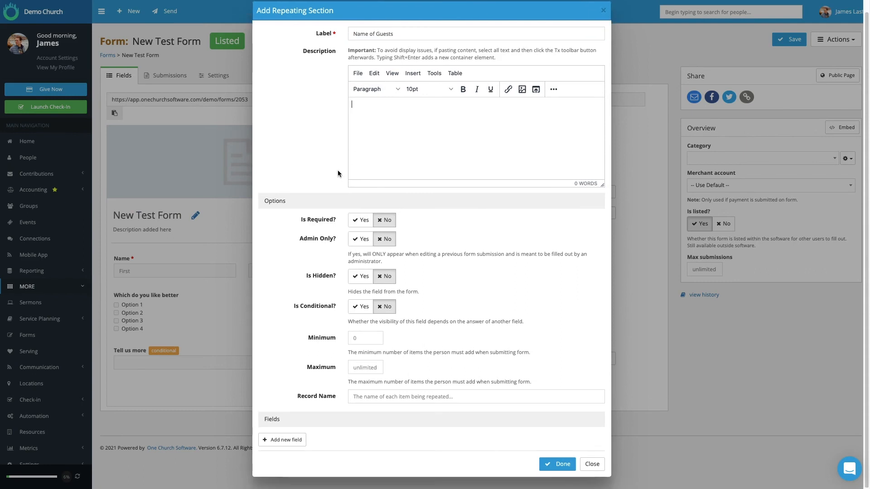
Add a Text field labelled "Names" with the placeholder "First Name Last Name" to the repeating section.
click(287, 442)
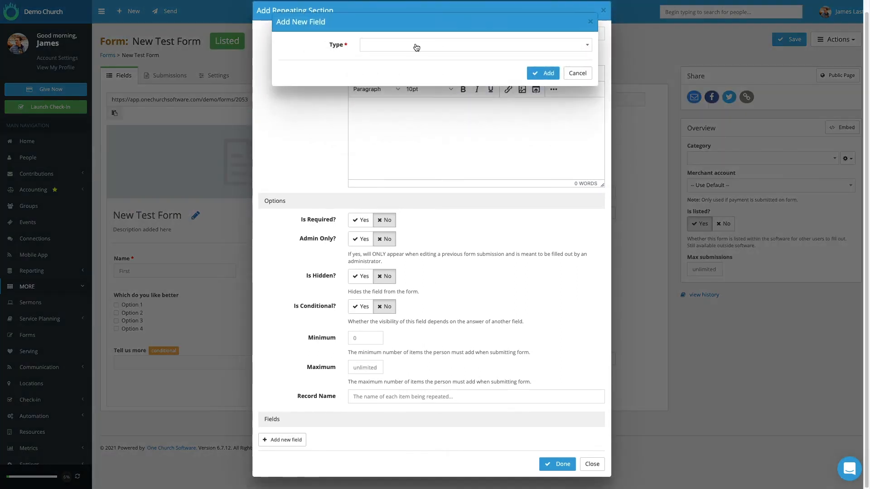
click(417, 47)
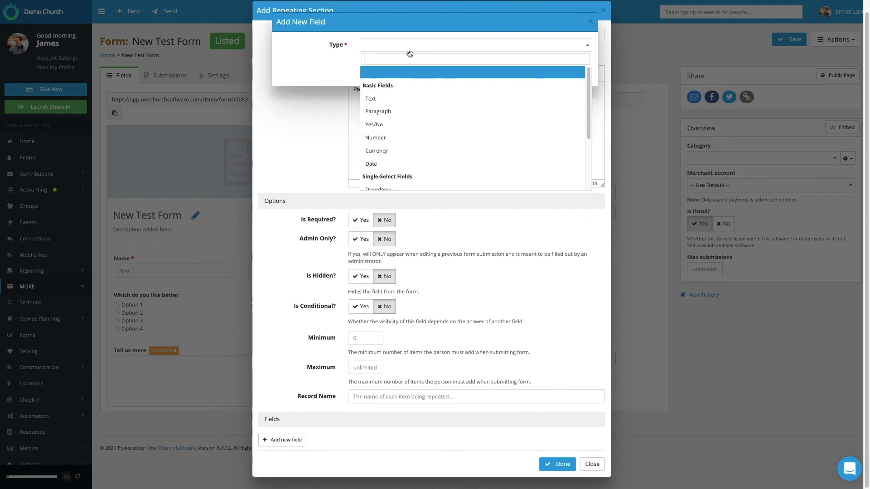
click(379, 100)
click(391, 64)
double_click(390, 65)
text(Names)
click(429, 329)
text(First Name Last Name)
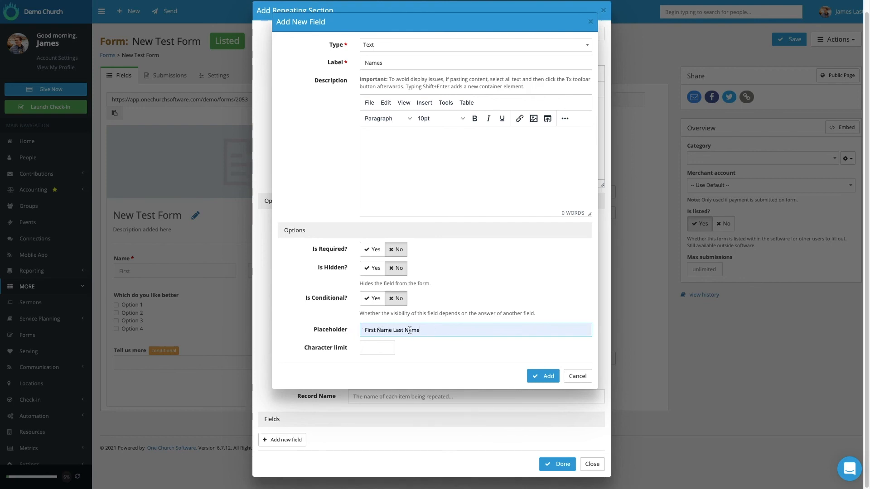
click(545, 377)
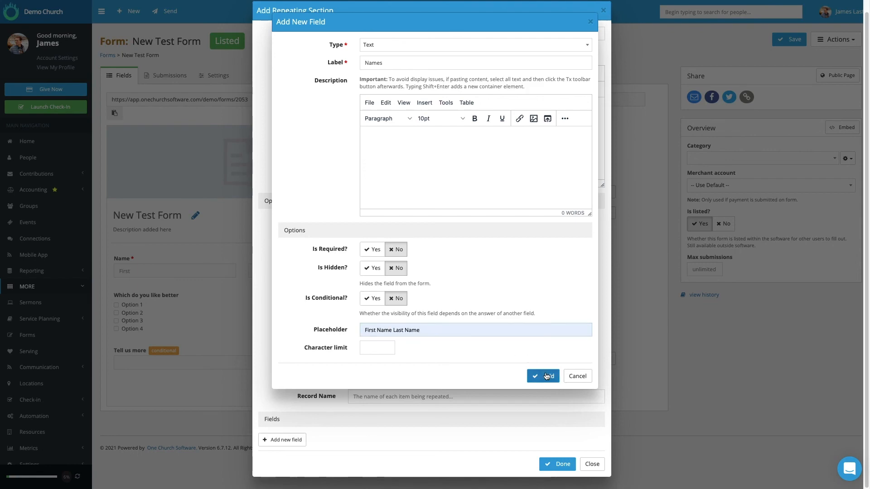
Finish the Name of Guests repeating section and save the form.
scroll(335, 395, down, 2)
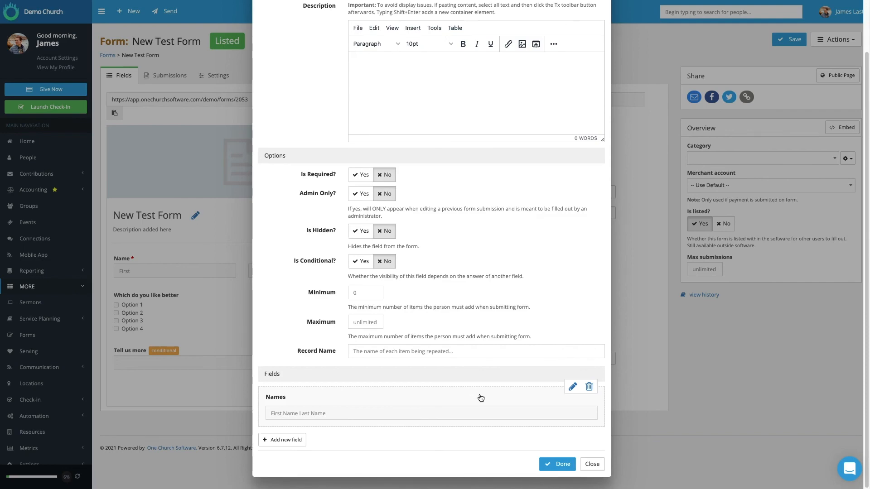
click(558, 471)
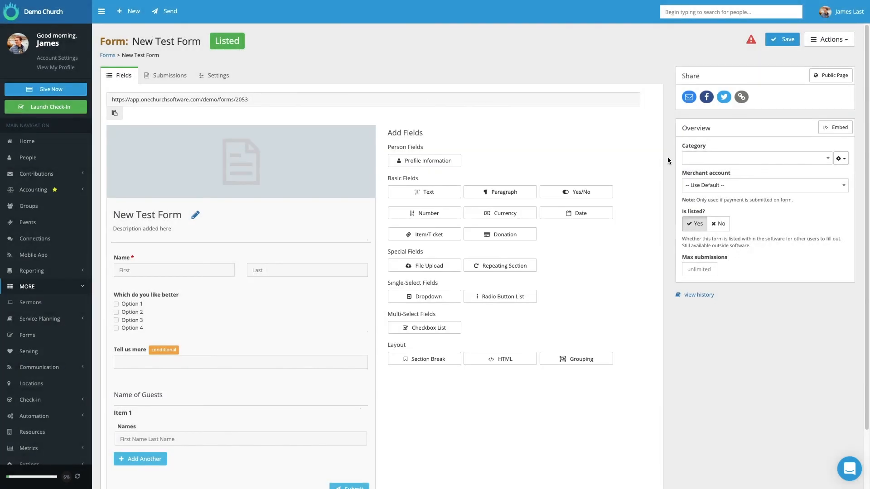
click(778, 36)
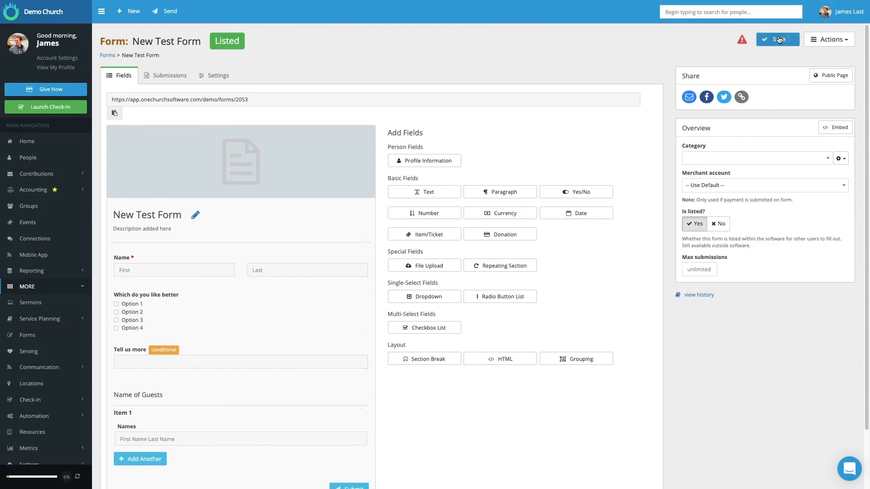
Test the form's public page by selecting Option 1 and adding a guest item filled with "Name" plus an empty second item.
click(831, 76)
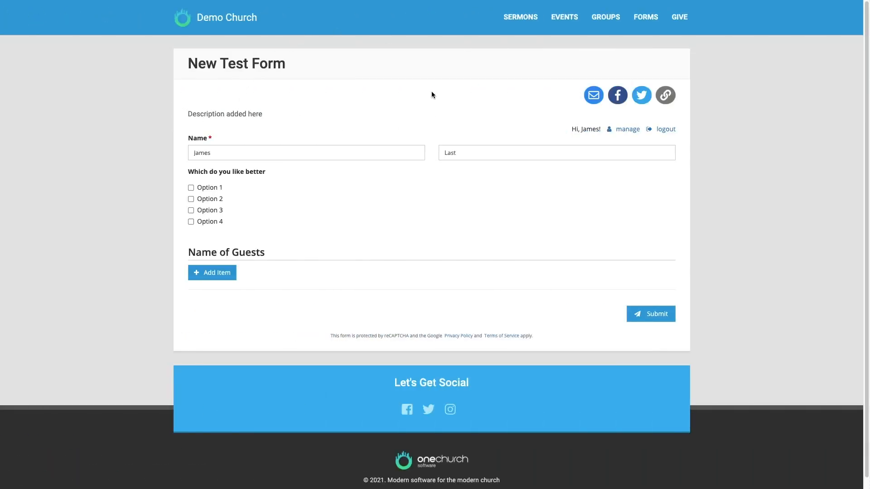
click(191, 188)
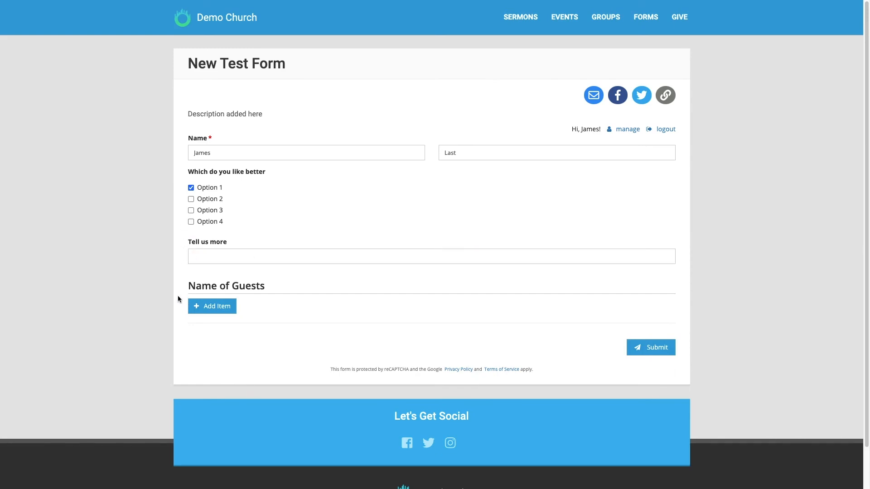
click(221, 306)
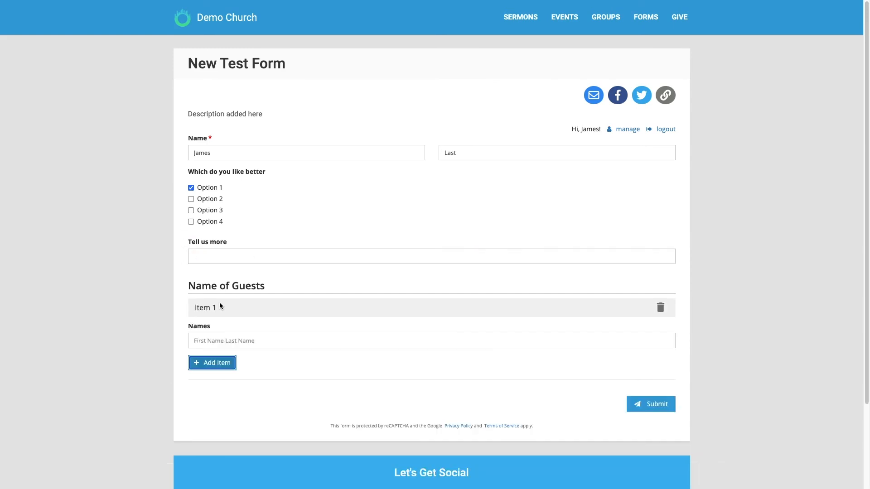
click(213, 343)
text(Name)
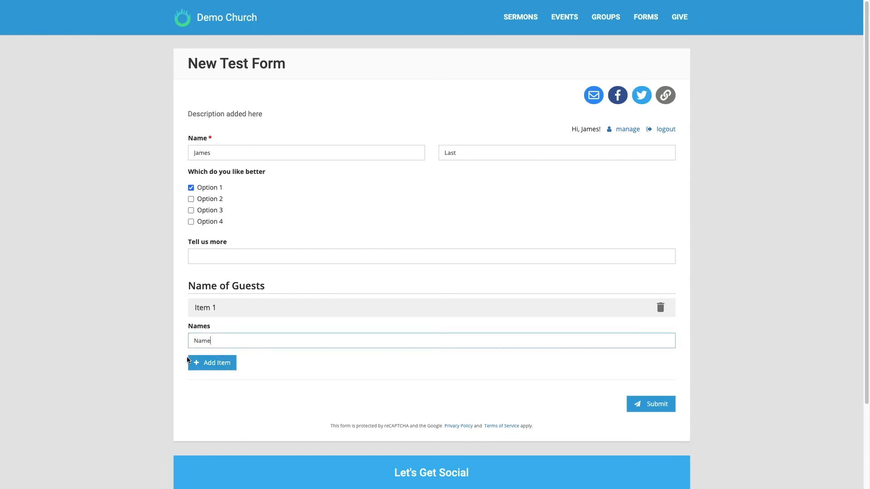
click(207, 365)
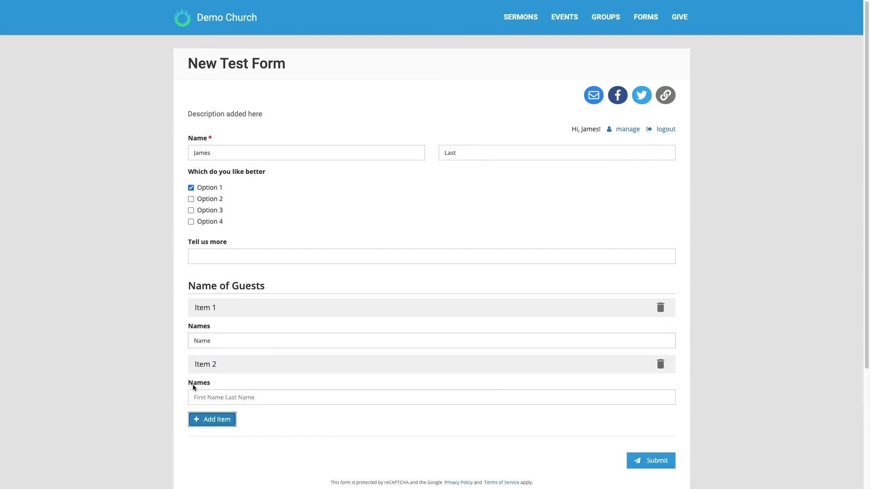
scroll(597, 322, down, 1)
scroll(577, 219, up, 1)
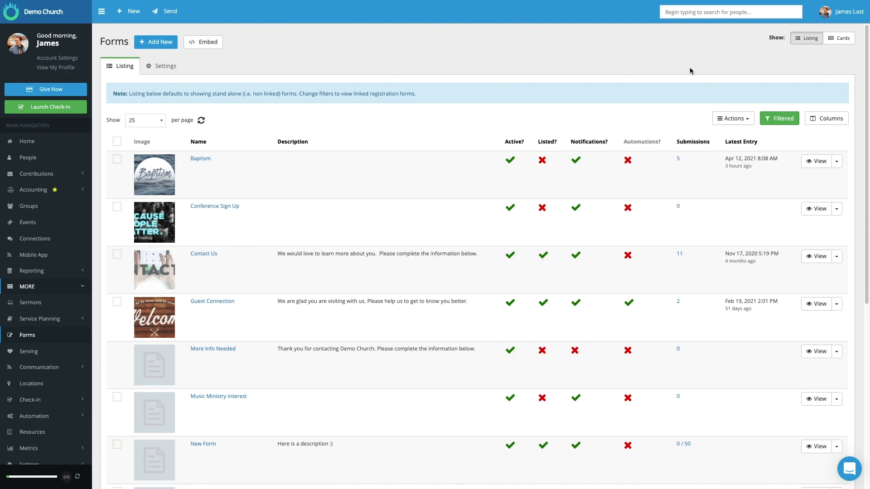
Point out the support chat from the Forms listing and open the account menu containing the Help Center.
click(850, 469)
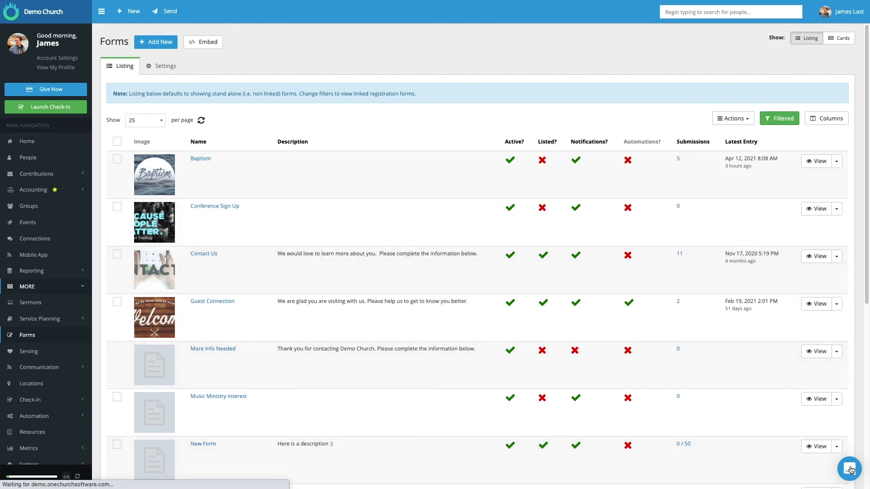
click(850, 470)
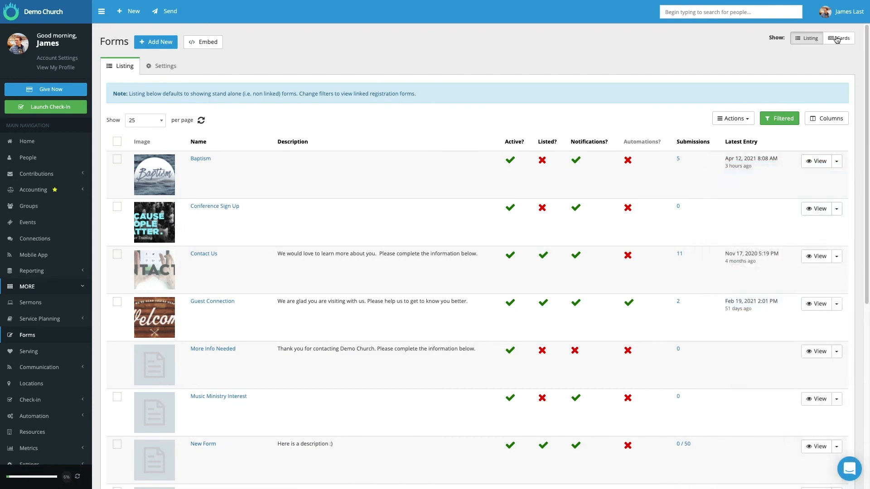
click(840, 13)
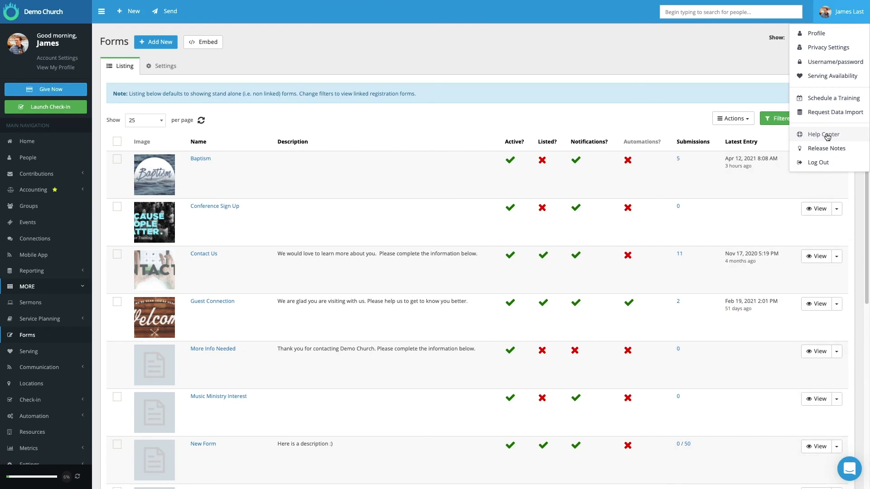